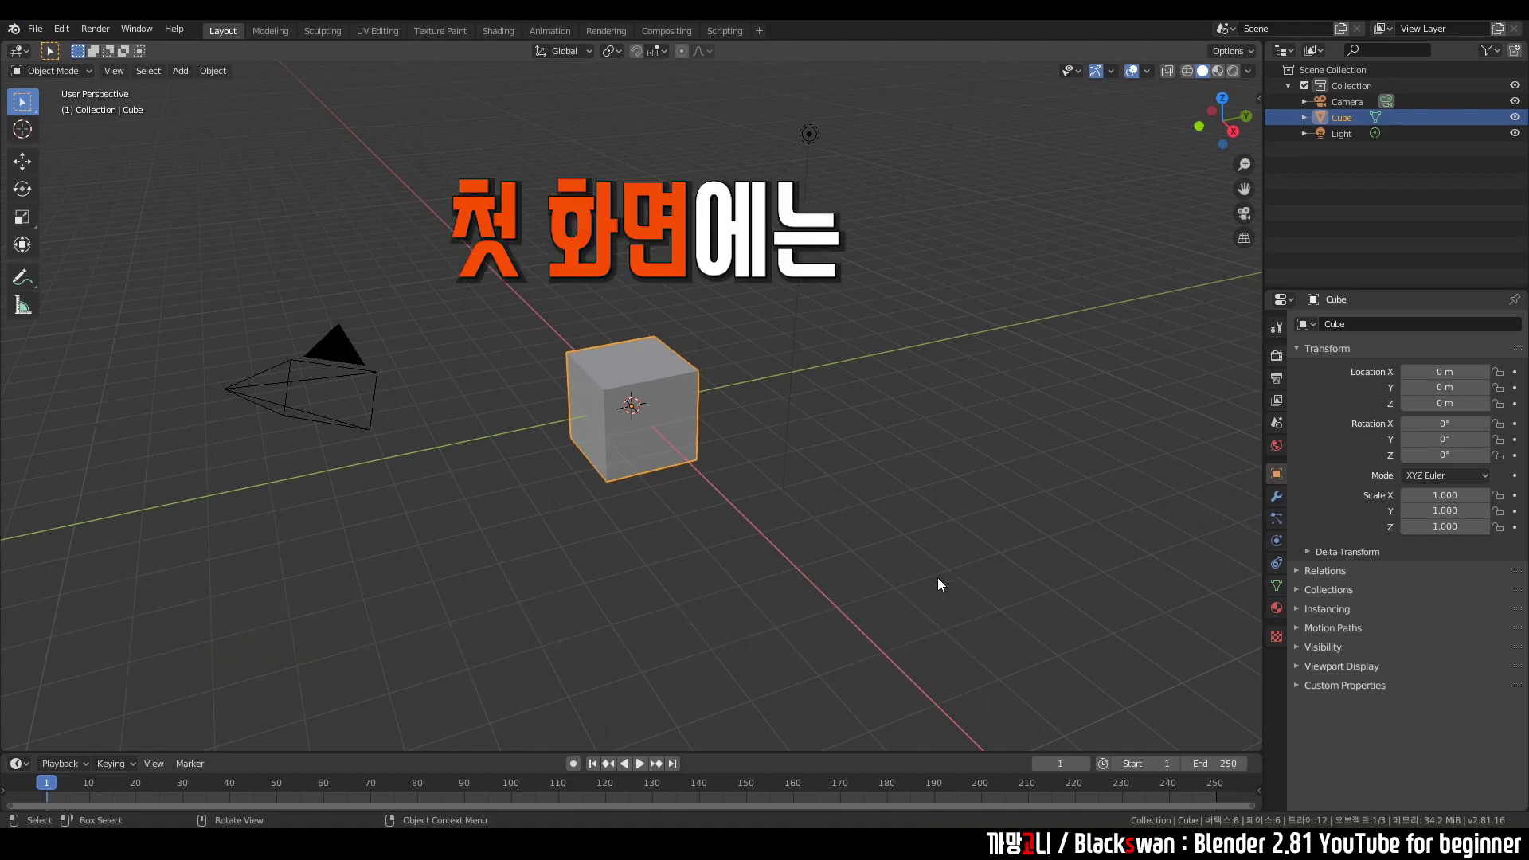
Select the cube and place four copies: right, behind, back left and front left
{"action": "left_click", "coordinate": [537, 560]}
{"action": "left_click", "coordinate": [681, 398]}
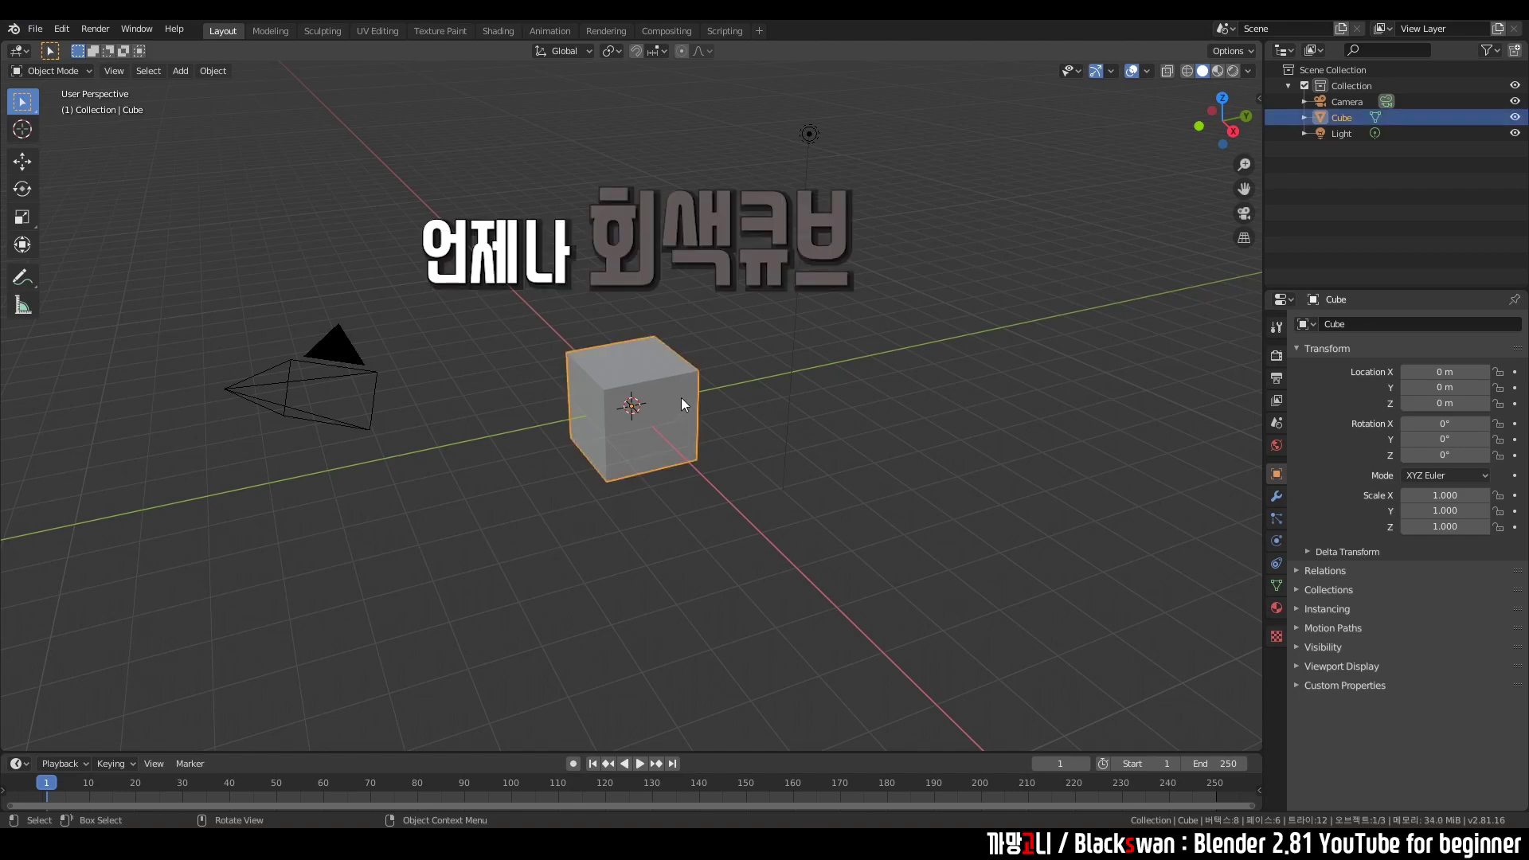
{"action": "left_click", "coordinate": [666, 288]}
{"action": "left_click", "coordinate": [638, 430]}
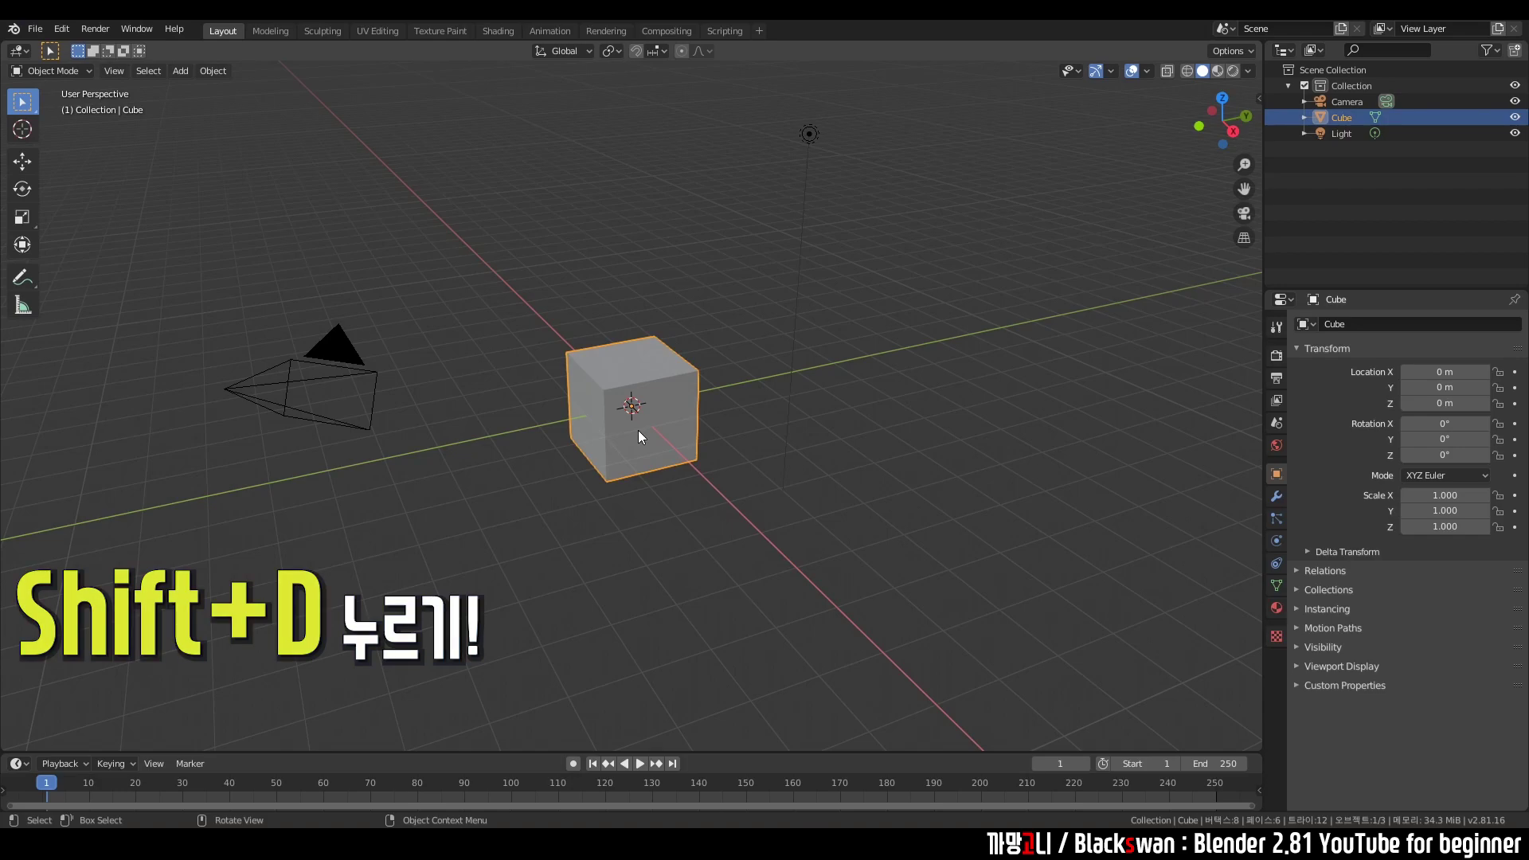
{"action": "key", "text": "shift+d"}
{"action": "left_click", "coordinate": [806, 423]}
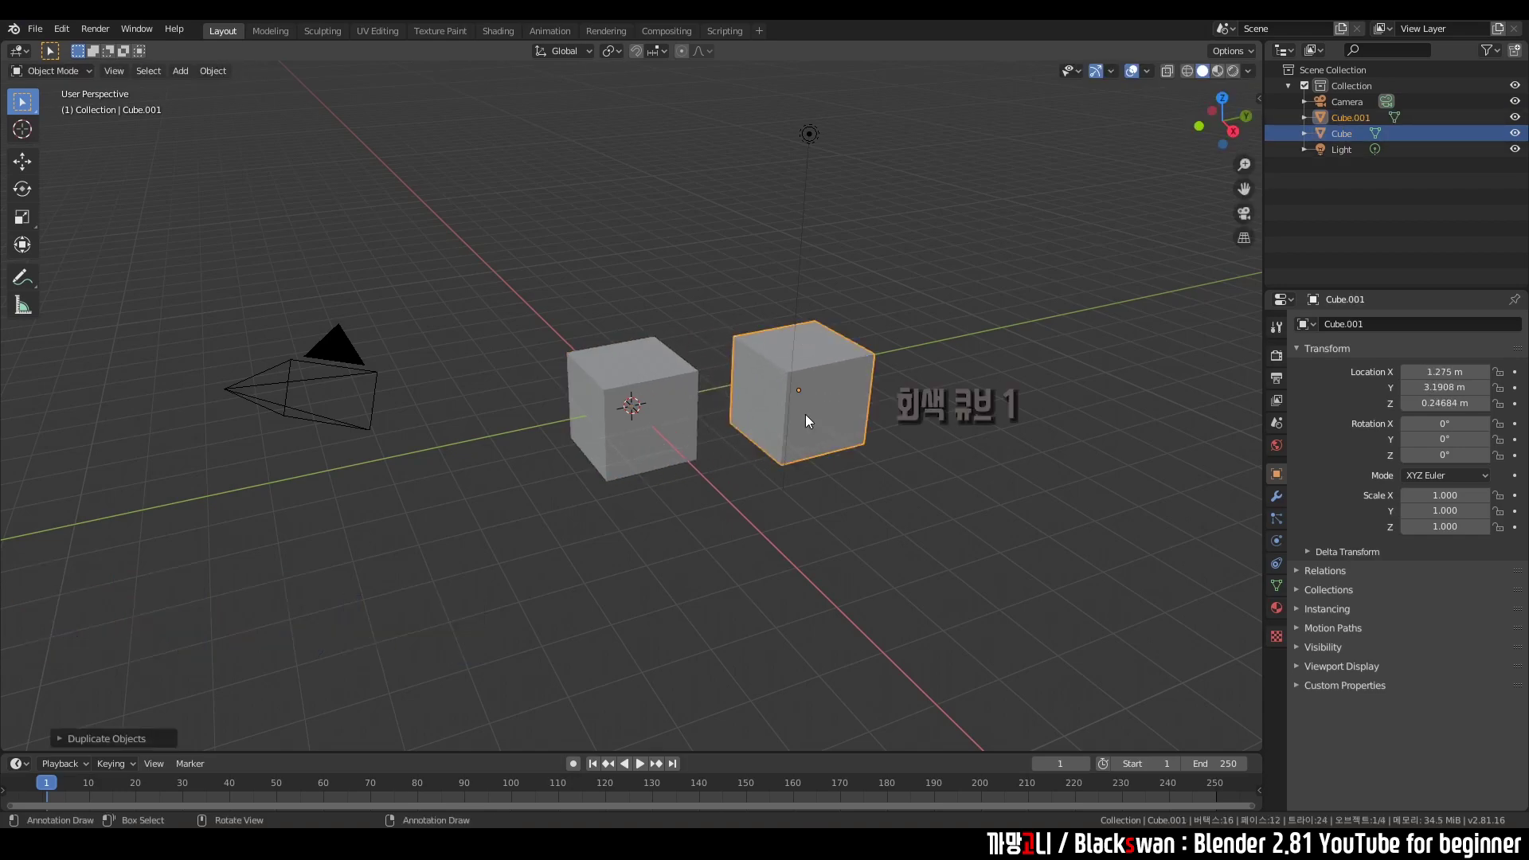
{"action": "key", "text": "shift+d"}
{"action": "left_click", "coordinate": [693, 255]}
{"action": "key", "text": "shift+d"}
{"action": "left_click", "coordinate": [475, 288]}
{"action": "key", "text": "shift+d"}
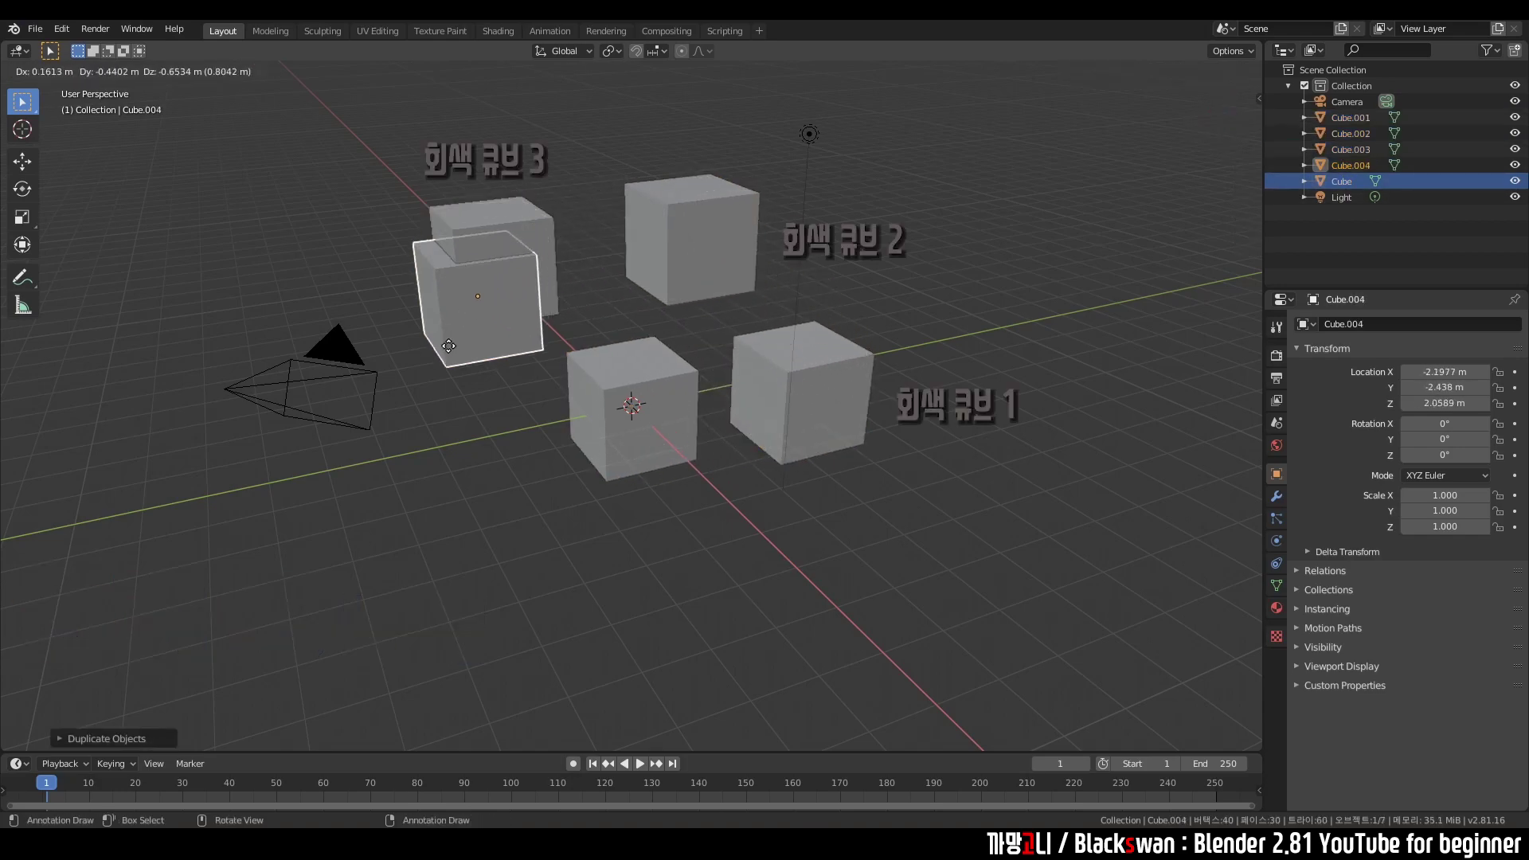
{"action": "left_click", "coordinate": [400, 466]}
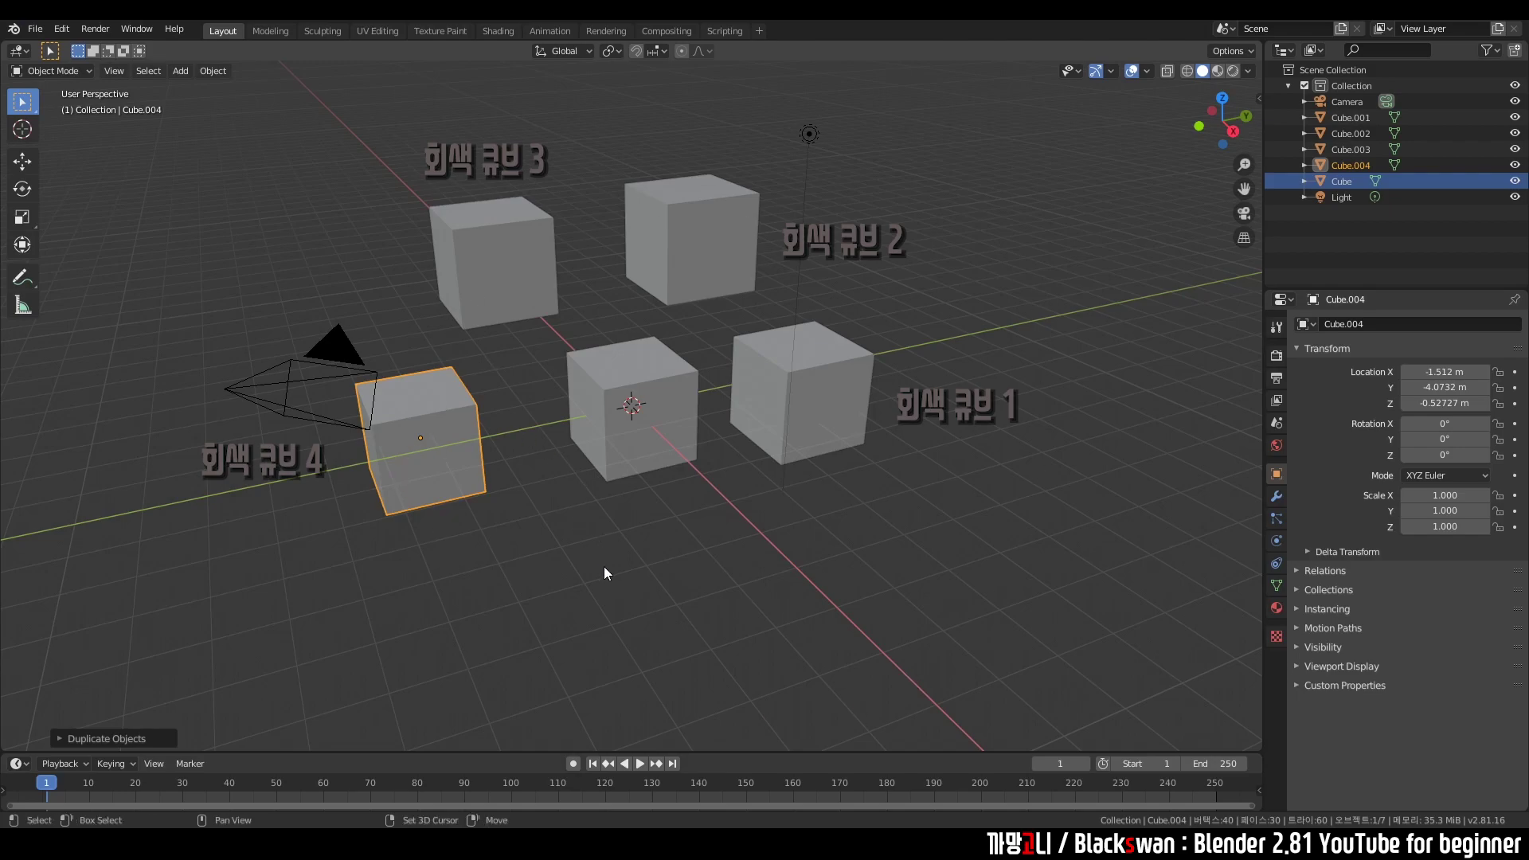
Add a torus to the scene and start moving it
{"action": "key", "text": "shift+a"}
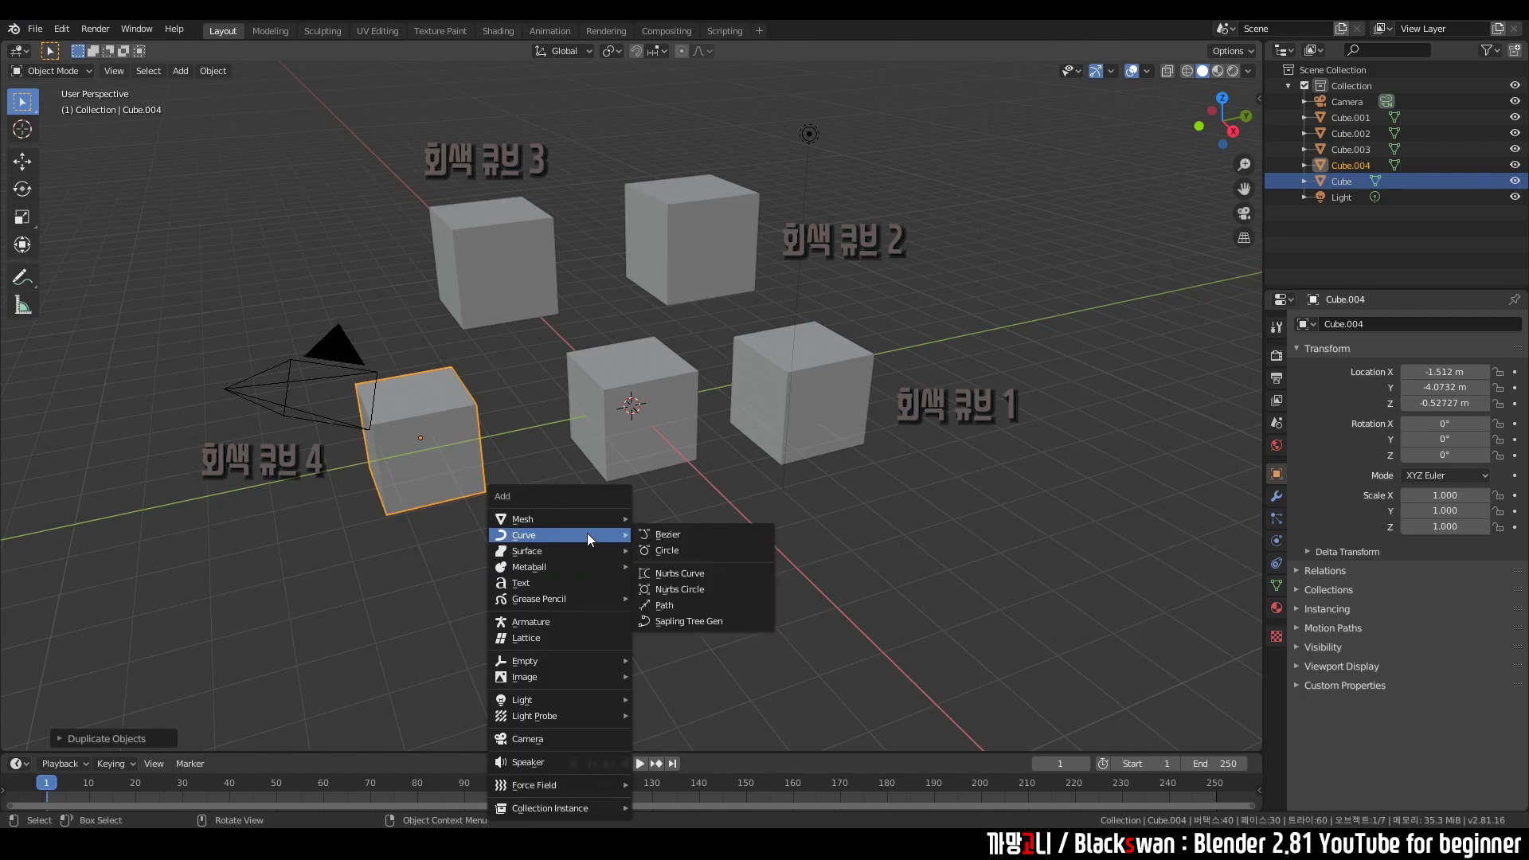
{"action": "left_click", "coordinate": [696, 283]}
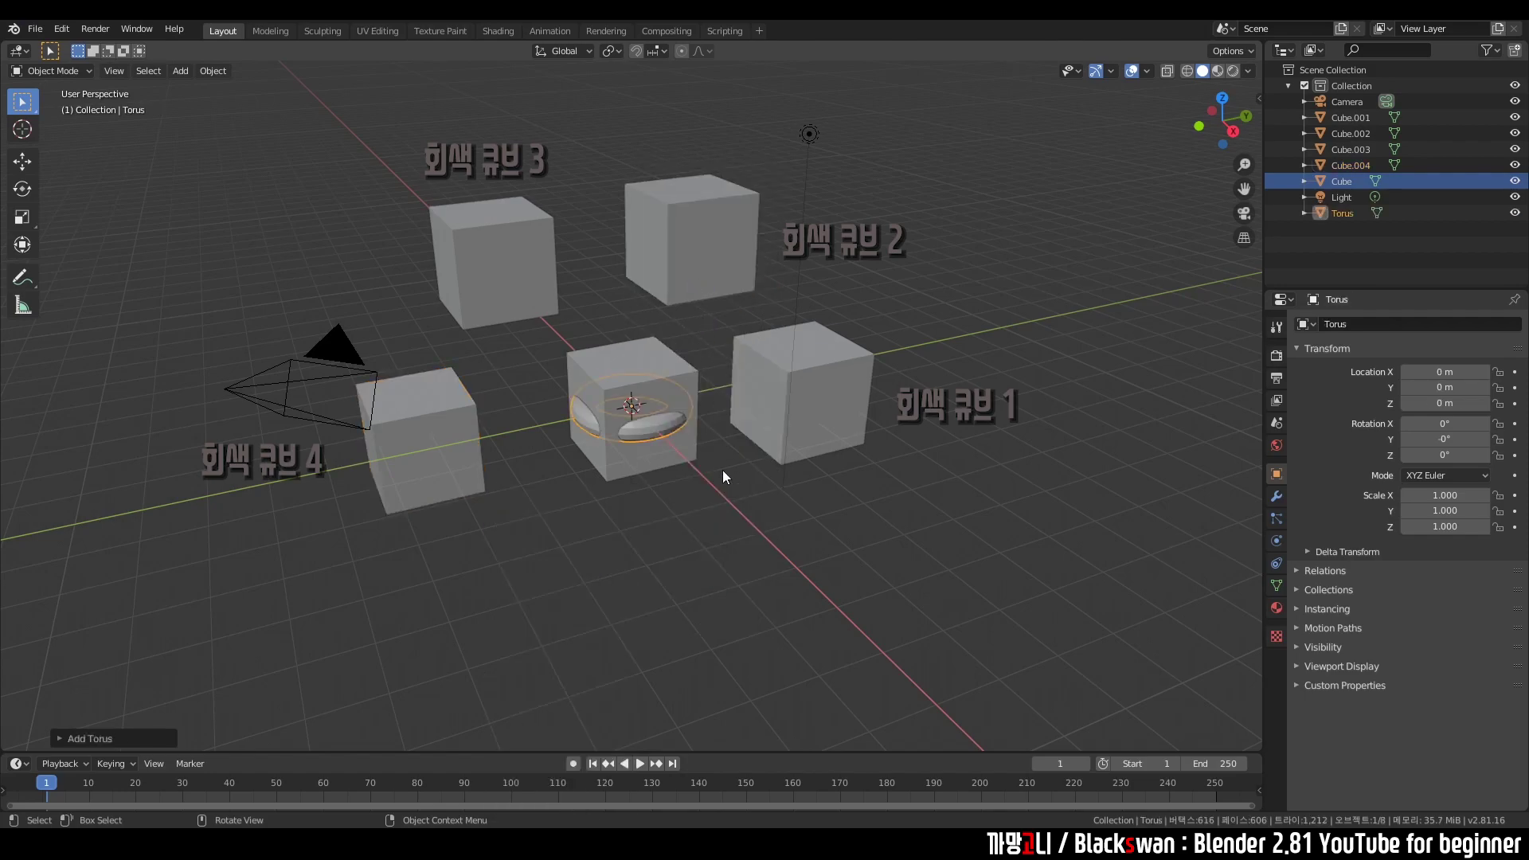
{"action": "key", "text": "g"}
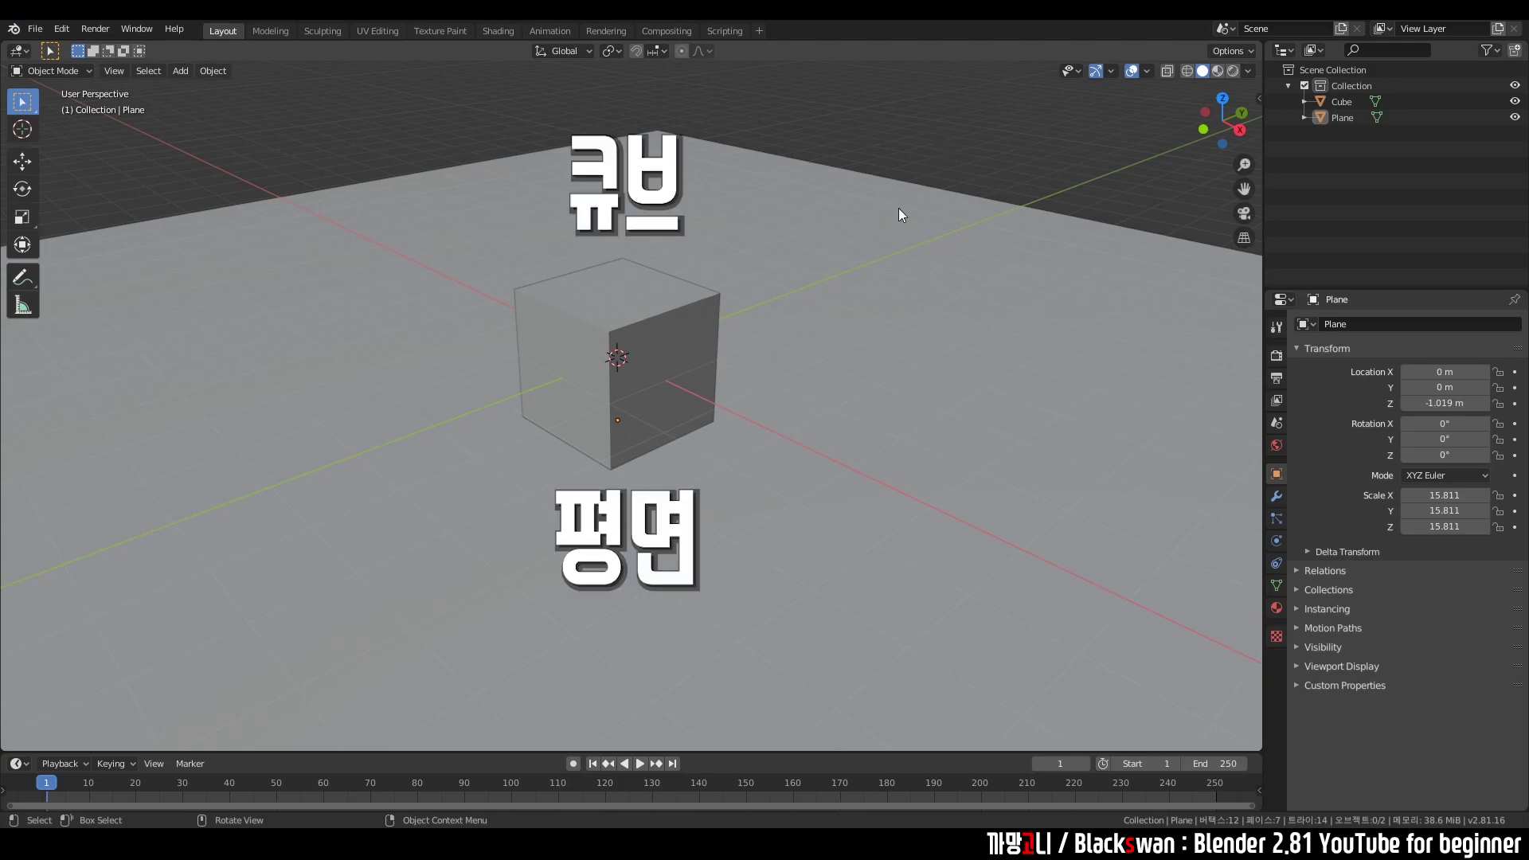
Orbit the view, select the cube and switch it into Edit Mode
{"action": "mouse_move", "coordinate": [626, 423]}
{"action": "middle_mouse_down"}
{"action": "mouse_move", "coordinate": [694, 404]}
{"action": "mouse_move", "coordinate": [628, 398]}
{"action": "mouse_move", "coordinate": [742, 384]}
{"action": "middle_mouse_up"}
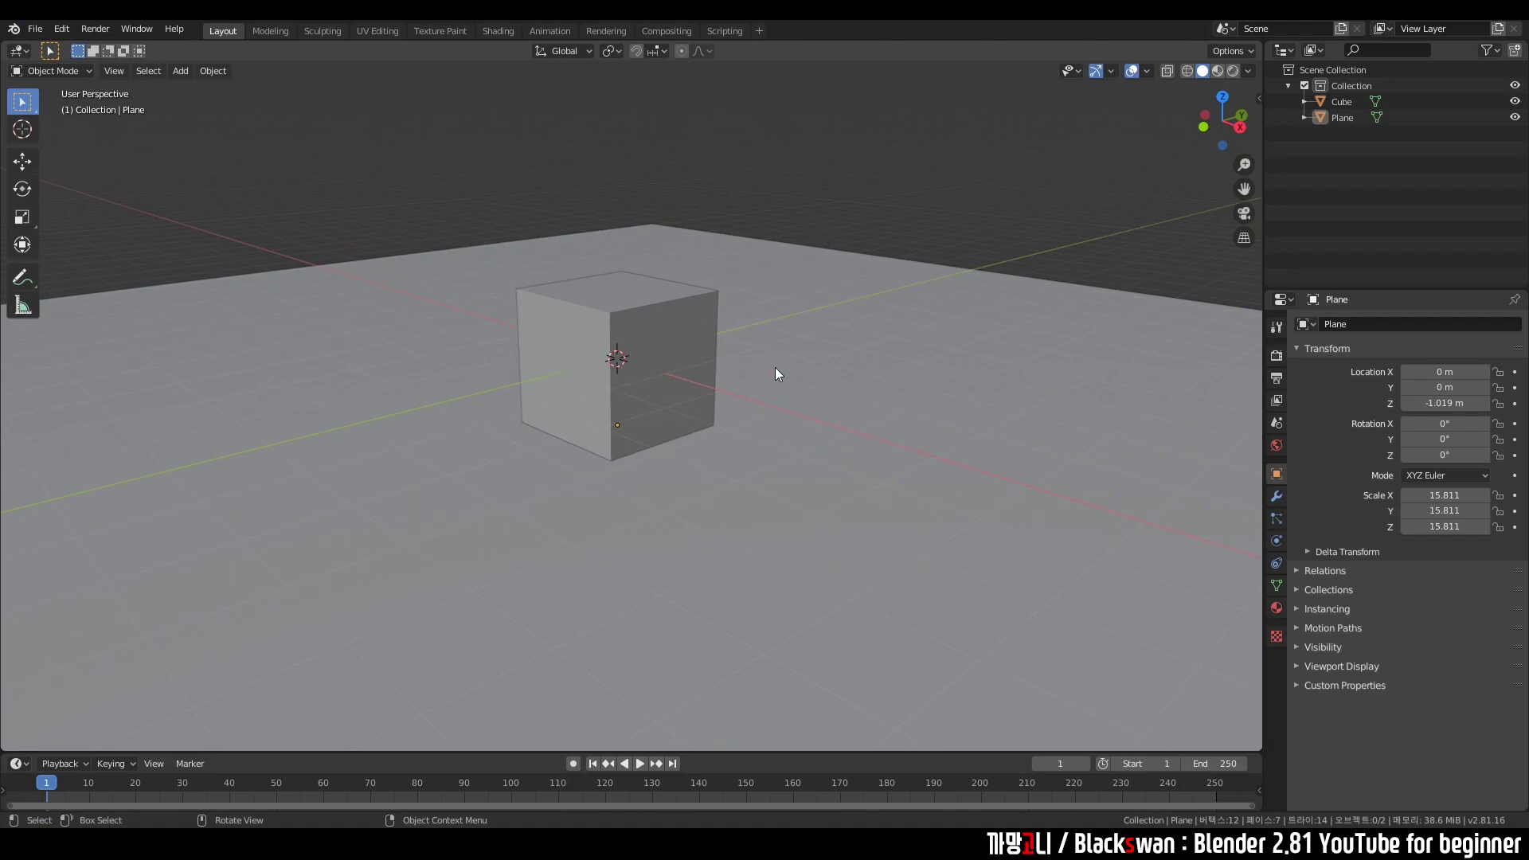
{"action": "left_click", "coordinate": [715, 335]}
{"action": "key", "text": "Tab"}
{"action": "scroll", "coordinate": [723, 316], "scroll_direction": "up", "scroll_amount": 3}
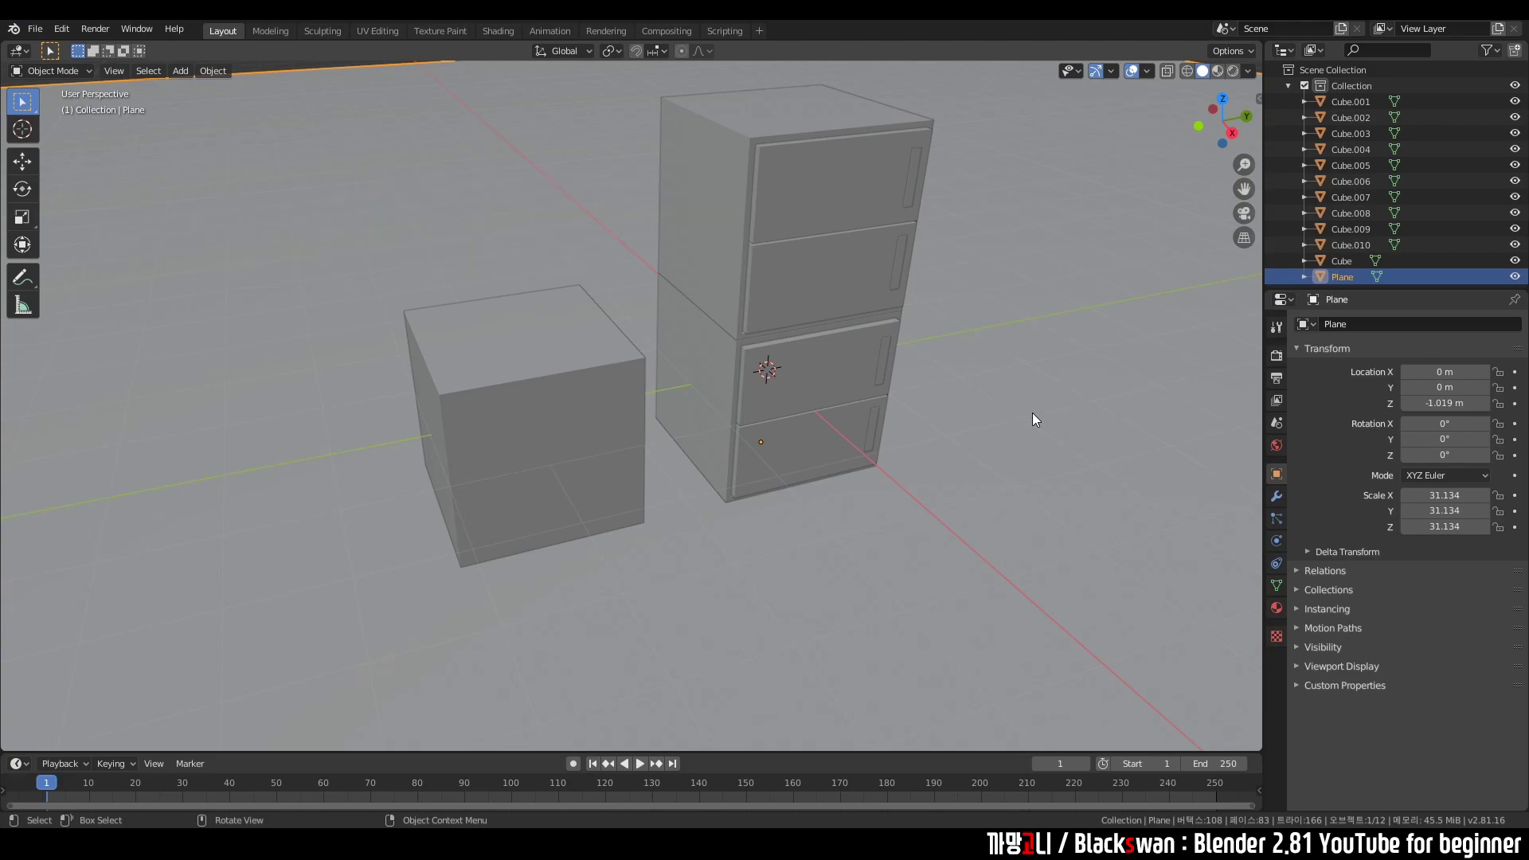
{"action": "left_click", "coordinate": [844, 192]}
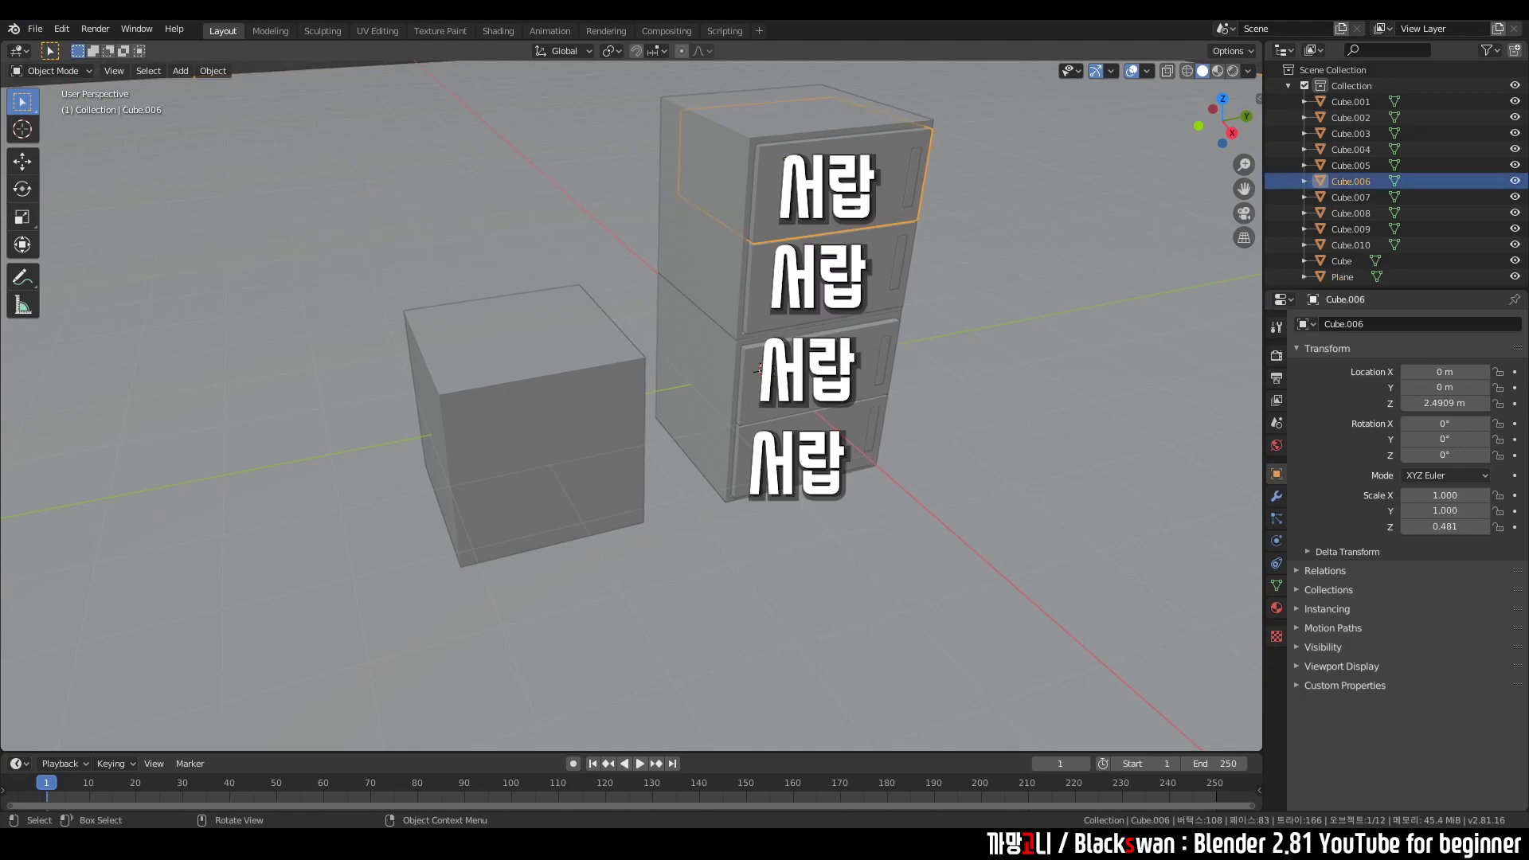
{"action": "left_click", "coordinate": [912, 183]}
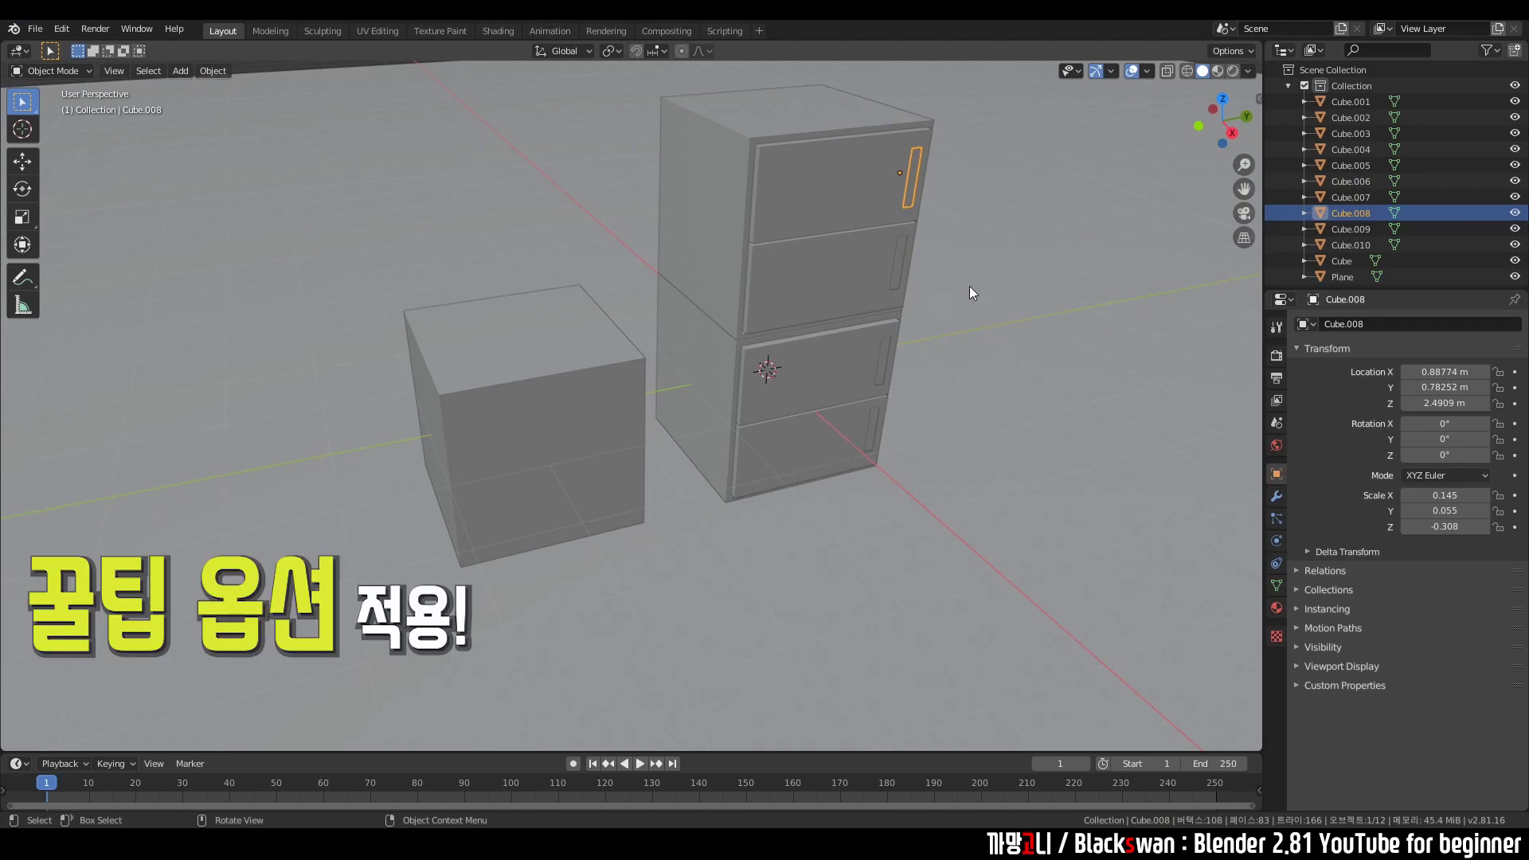
{"action": "left_click", "coordinate": [1131, 264]}
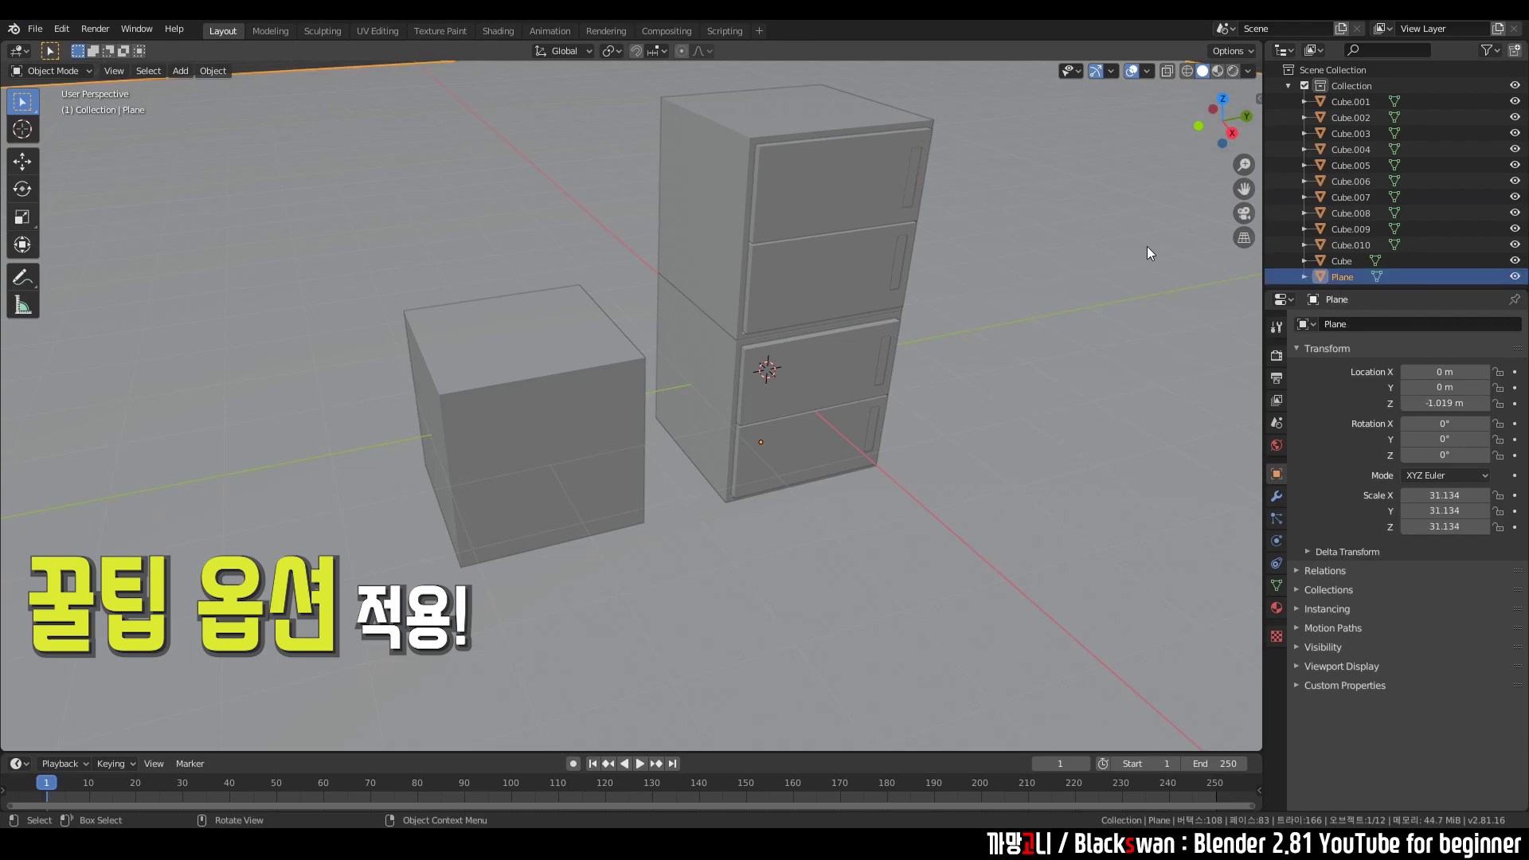
{"action": "left_click", "coordinate": [1249, 71]}
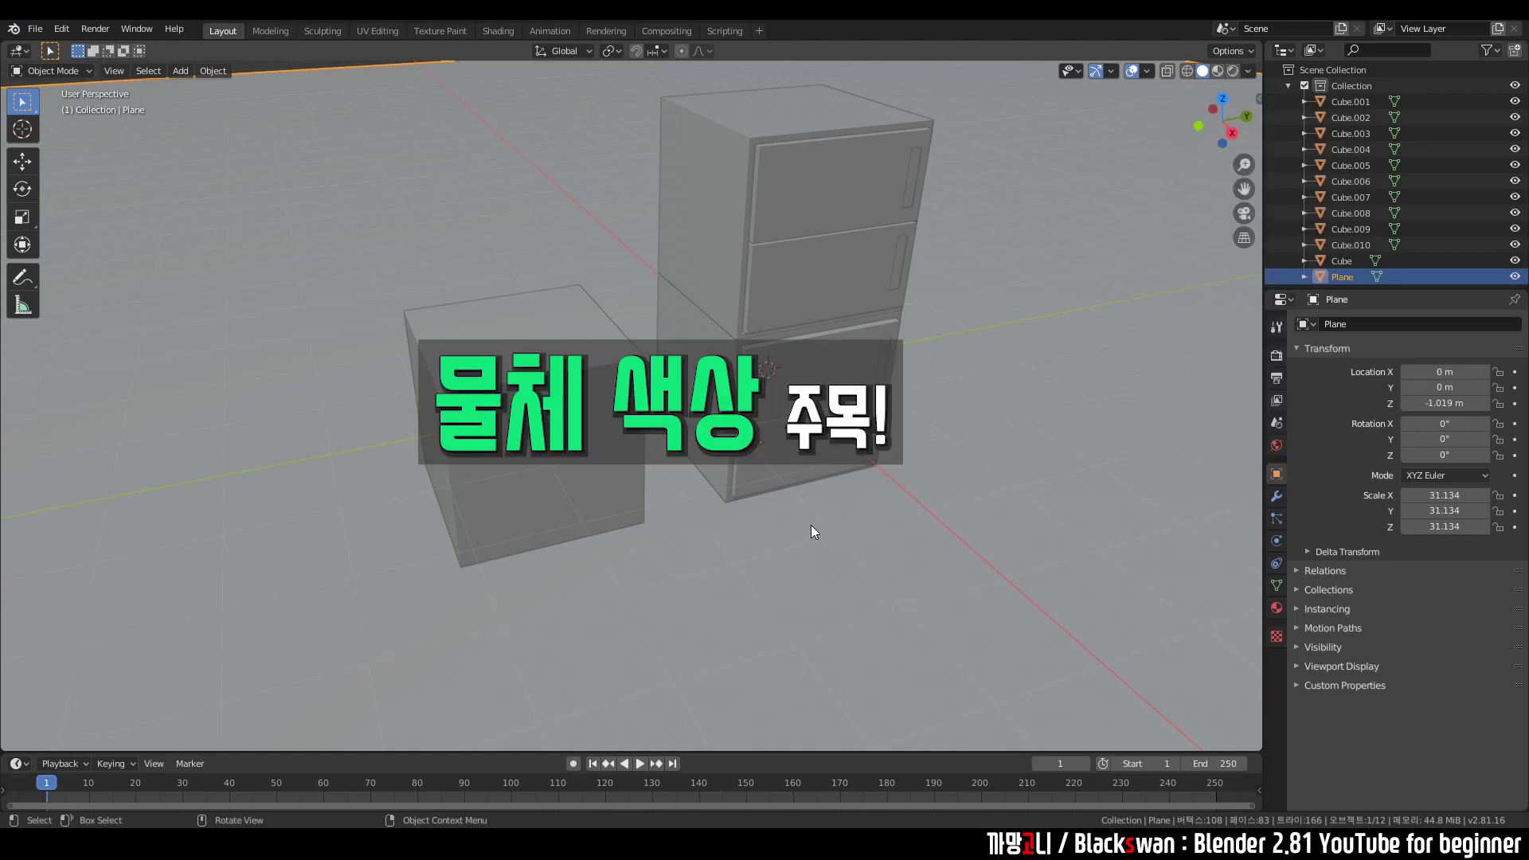
Set the Solid viewport shading Color option to Random
{"action": "left_click", "coordinate": [1248, 71]}
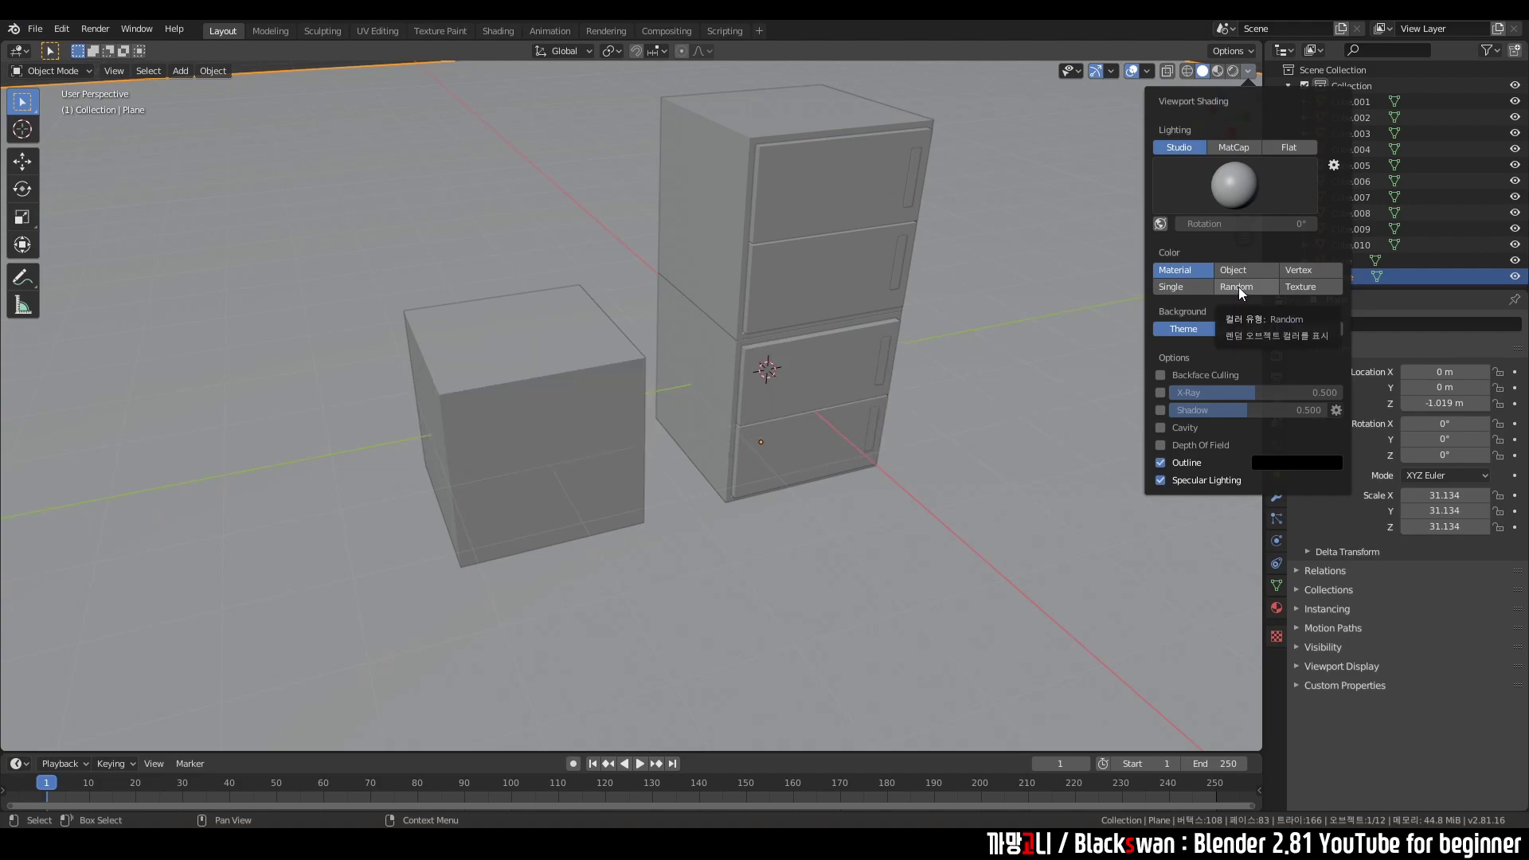
{"action": "left_click", "coordinate": [1240, 286]}
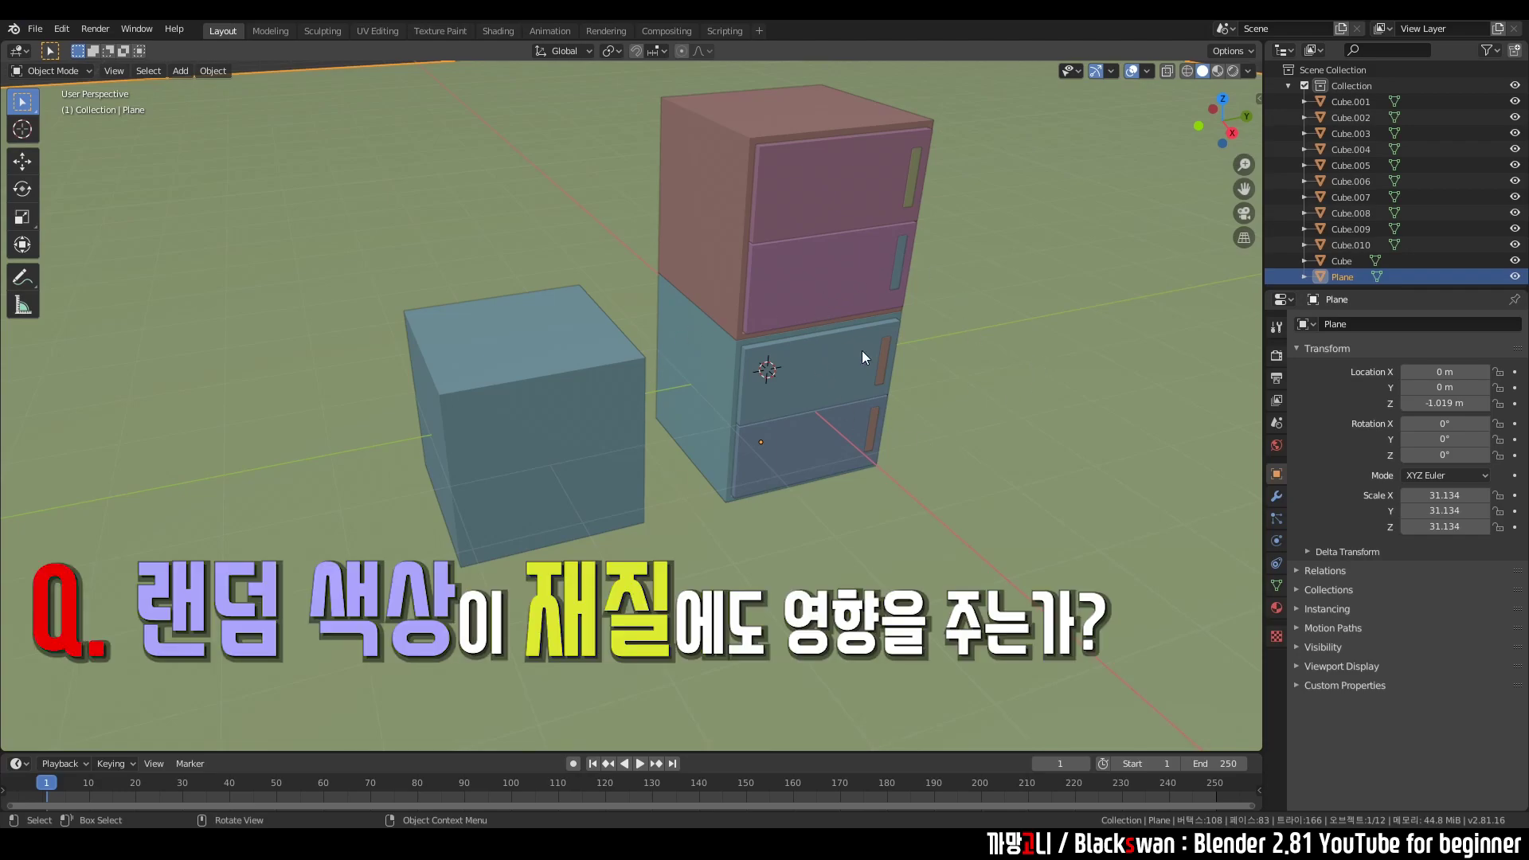
Check the plane's empty Material Properties, then try Rendered and Material Preview shading
{"action": "left_click", "coordinate": [1277, 607]}
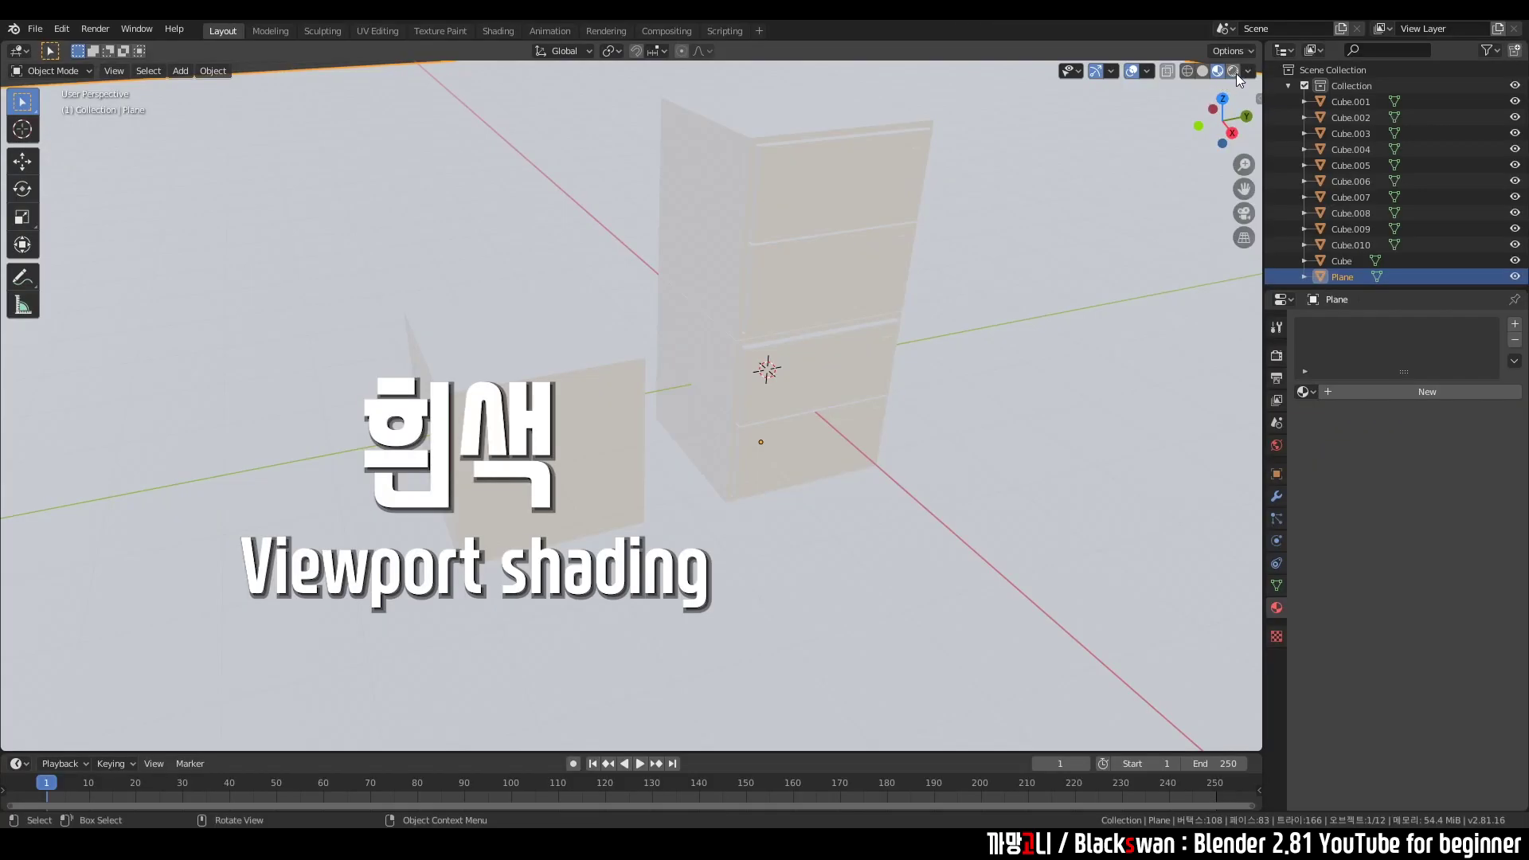
{"action": "left_click", "coordinate": [1235, 71]}
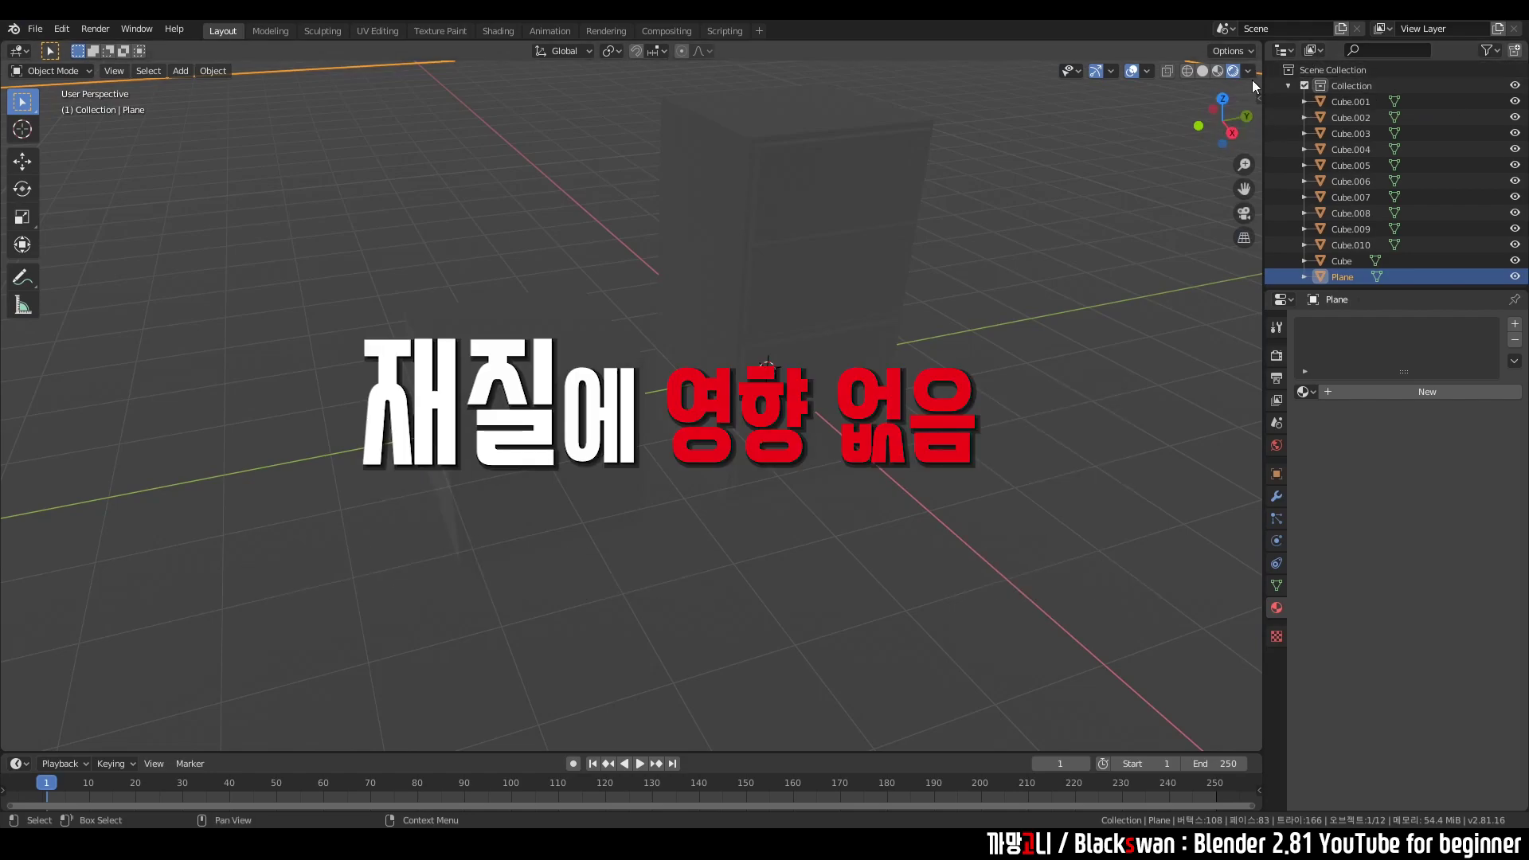
{"action": "left_click", "coordinate": [1217, 72]}
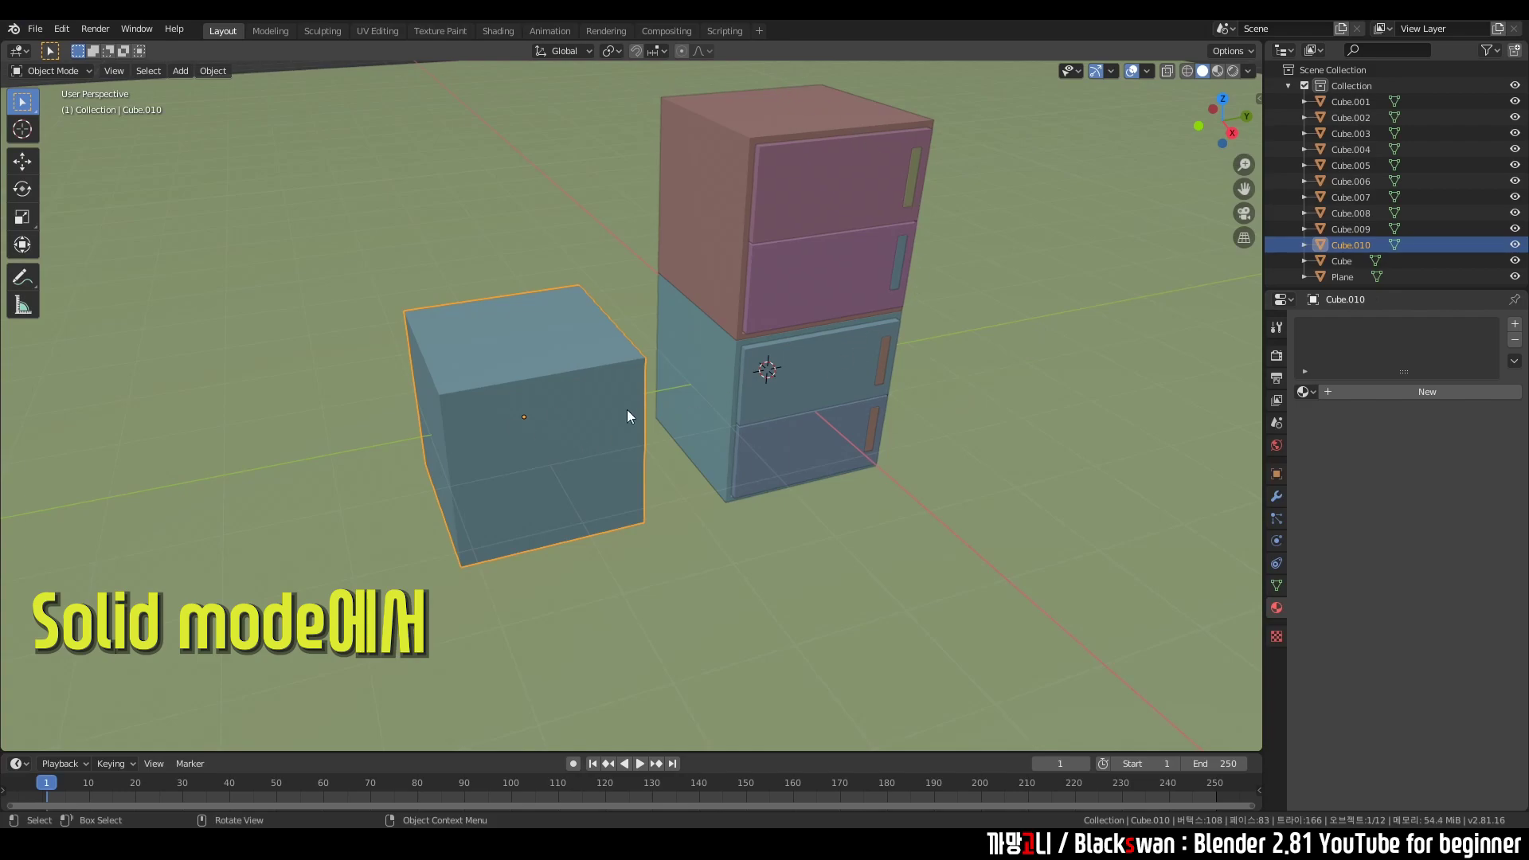
Duplicate the blue cube twice, on top and to the left, then select the front-left cube
{"action": "key", "text": "shift+d"}
{"action": "left_click", "coordinate": [614, 245]}
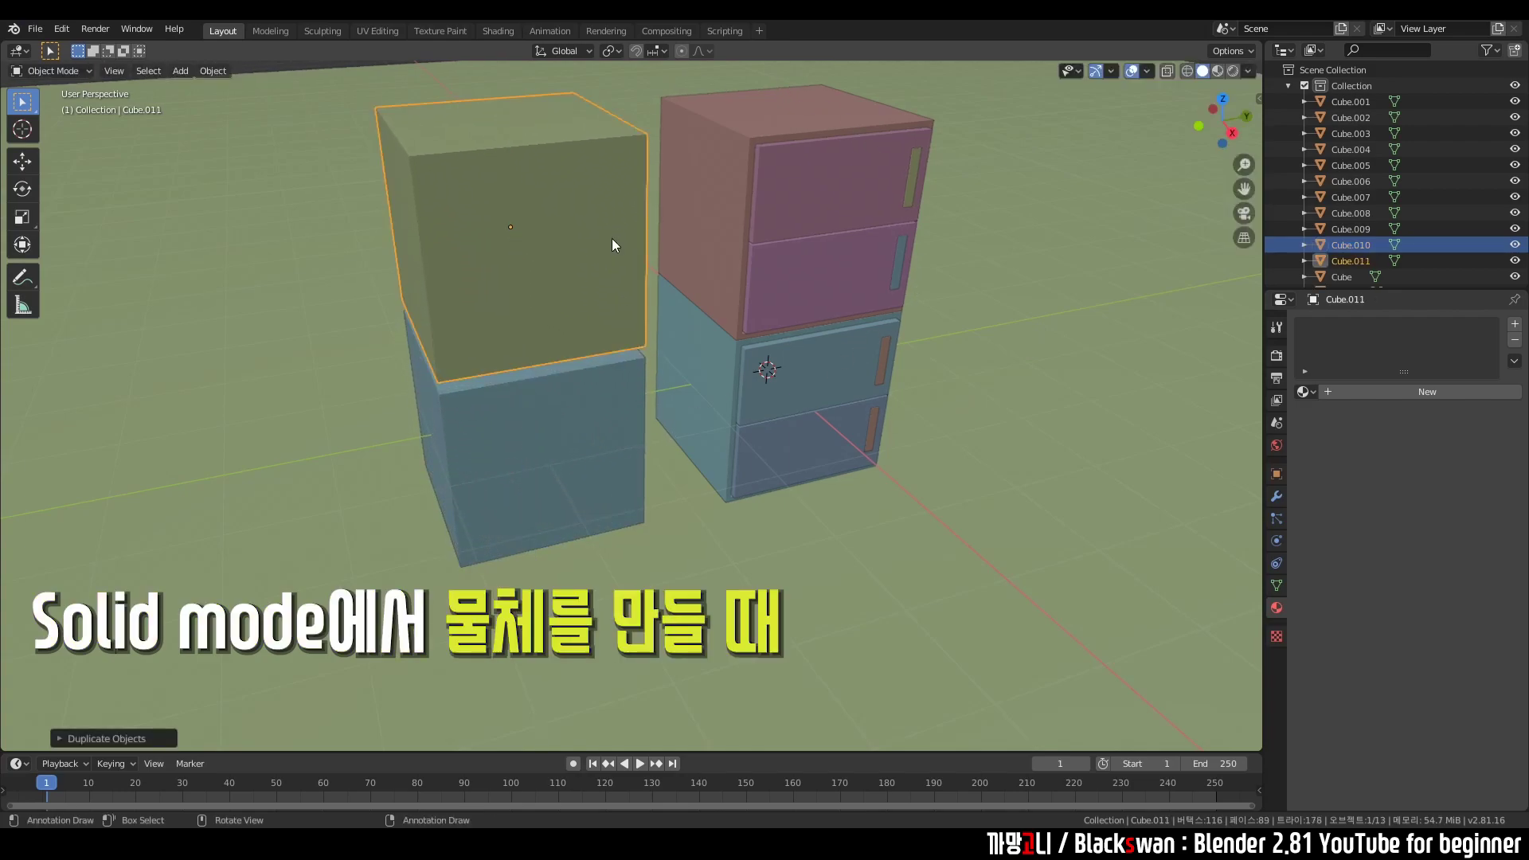
{"action": "key", "text": "shift+d"}
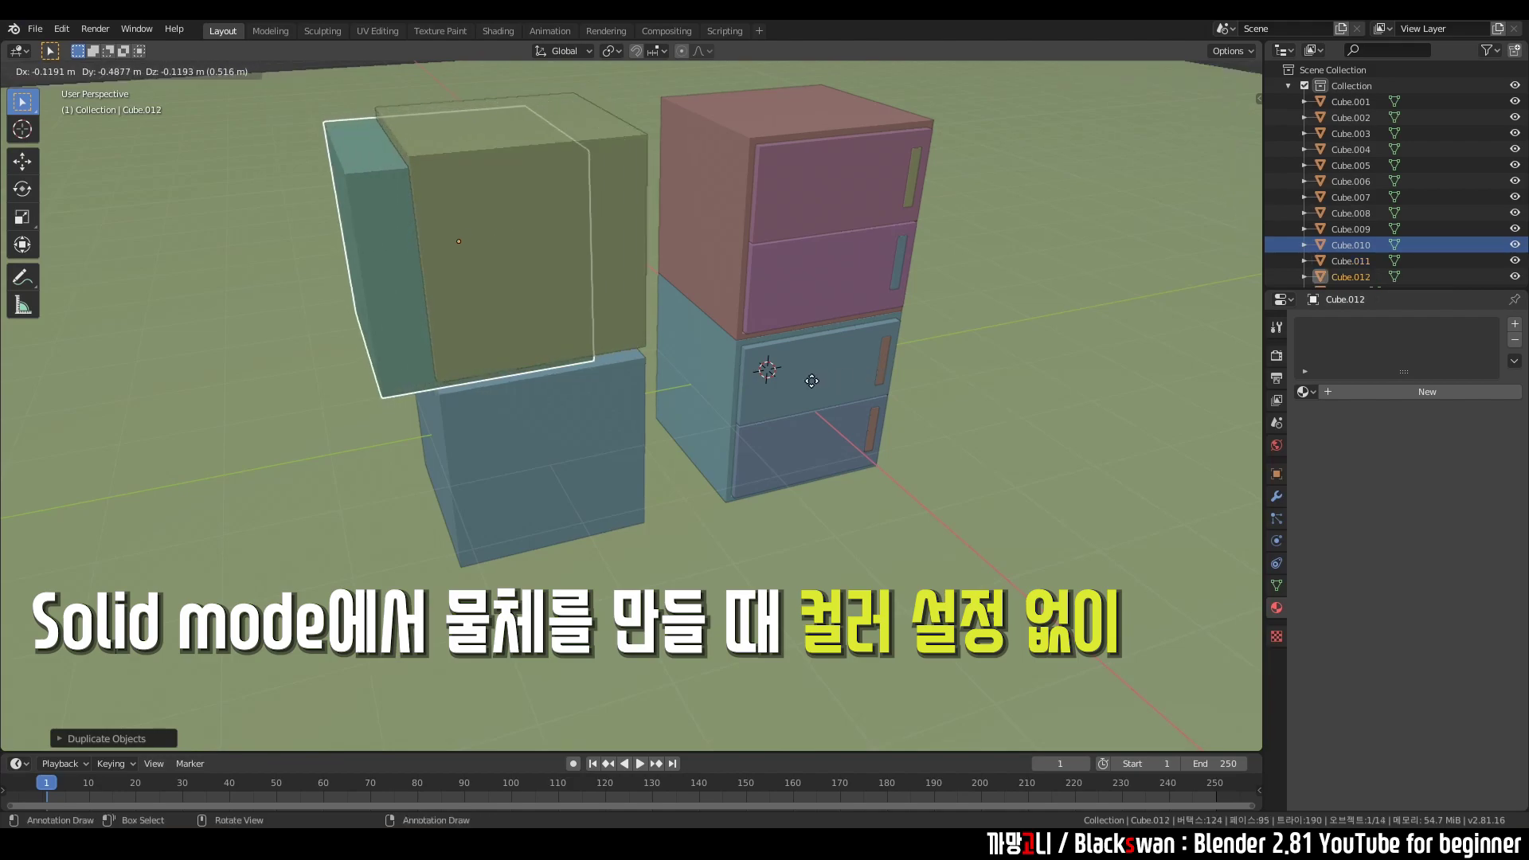
{"action": "left_click", "coordinate": [623, 395]}
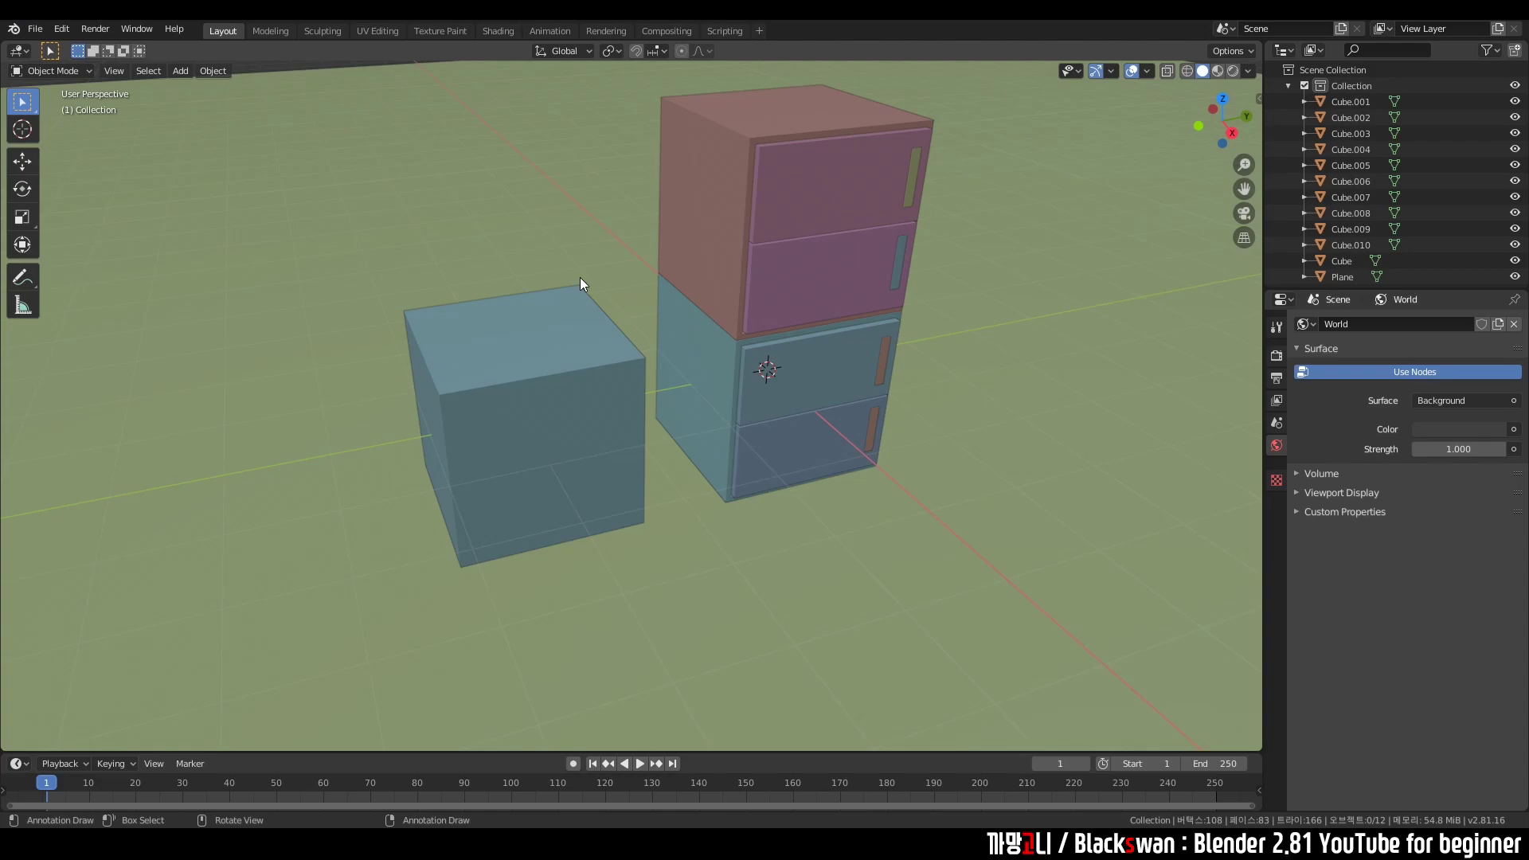
{"action": "left_click", "coordinate": [580, 281]}
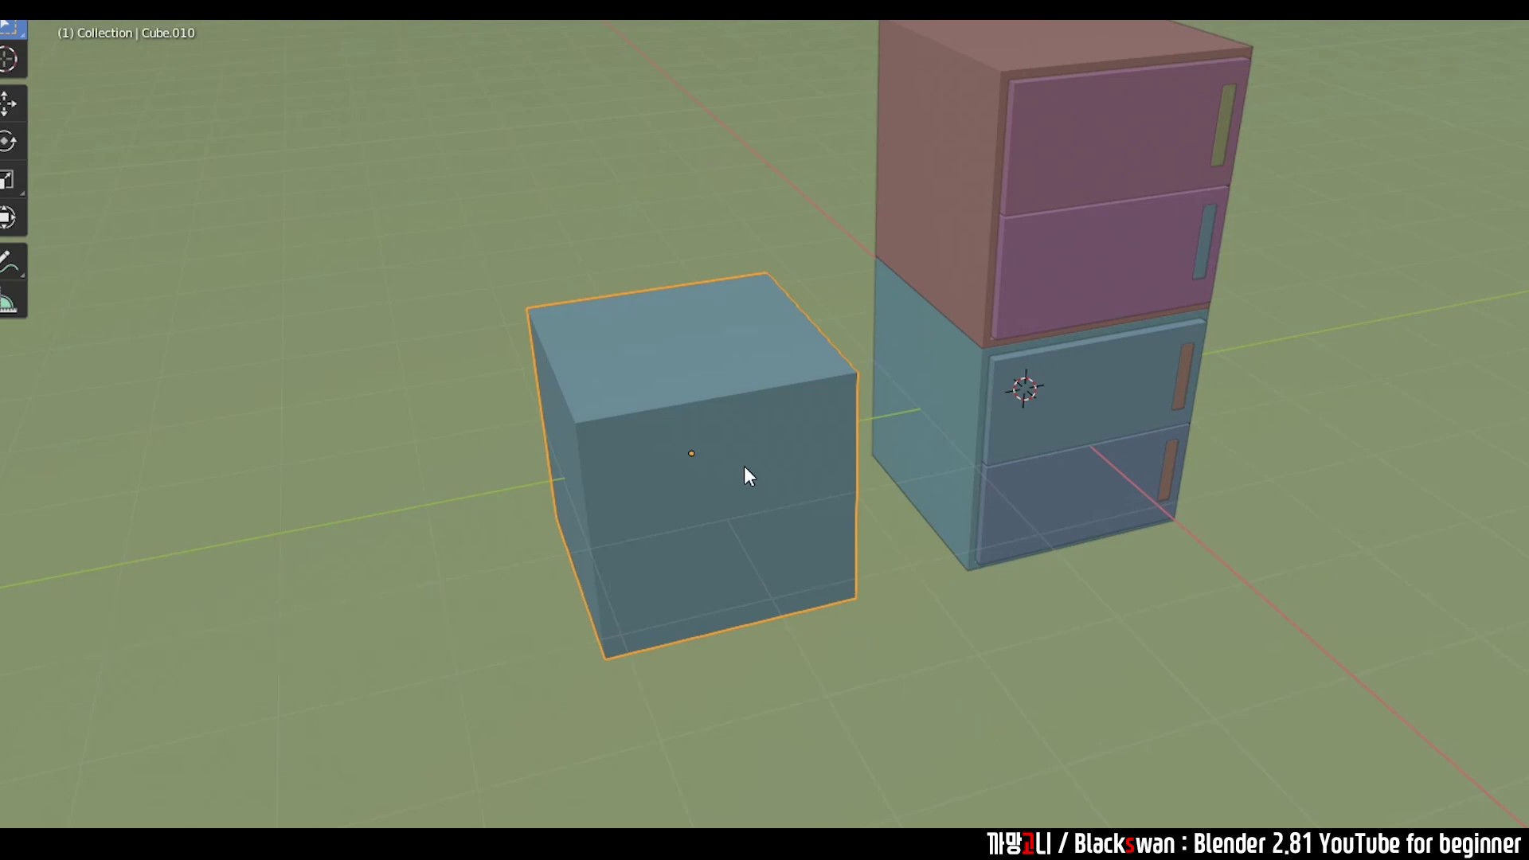
Rename the cube to 1, then duplicate it to the left and name the copy 1
{"action": "key", "text": "F2"}
{"action": "type", "text": "1"}
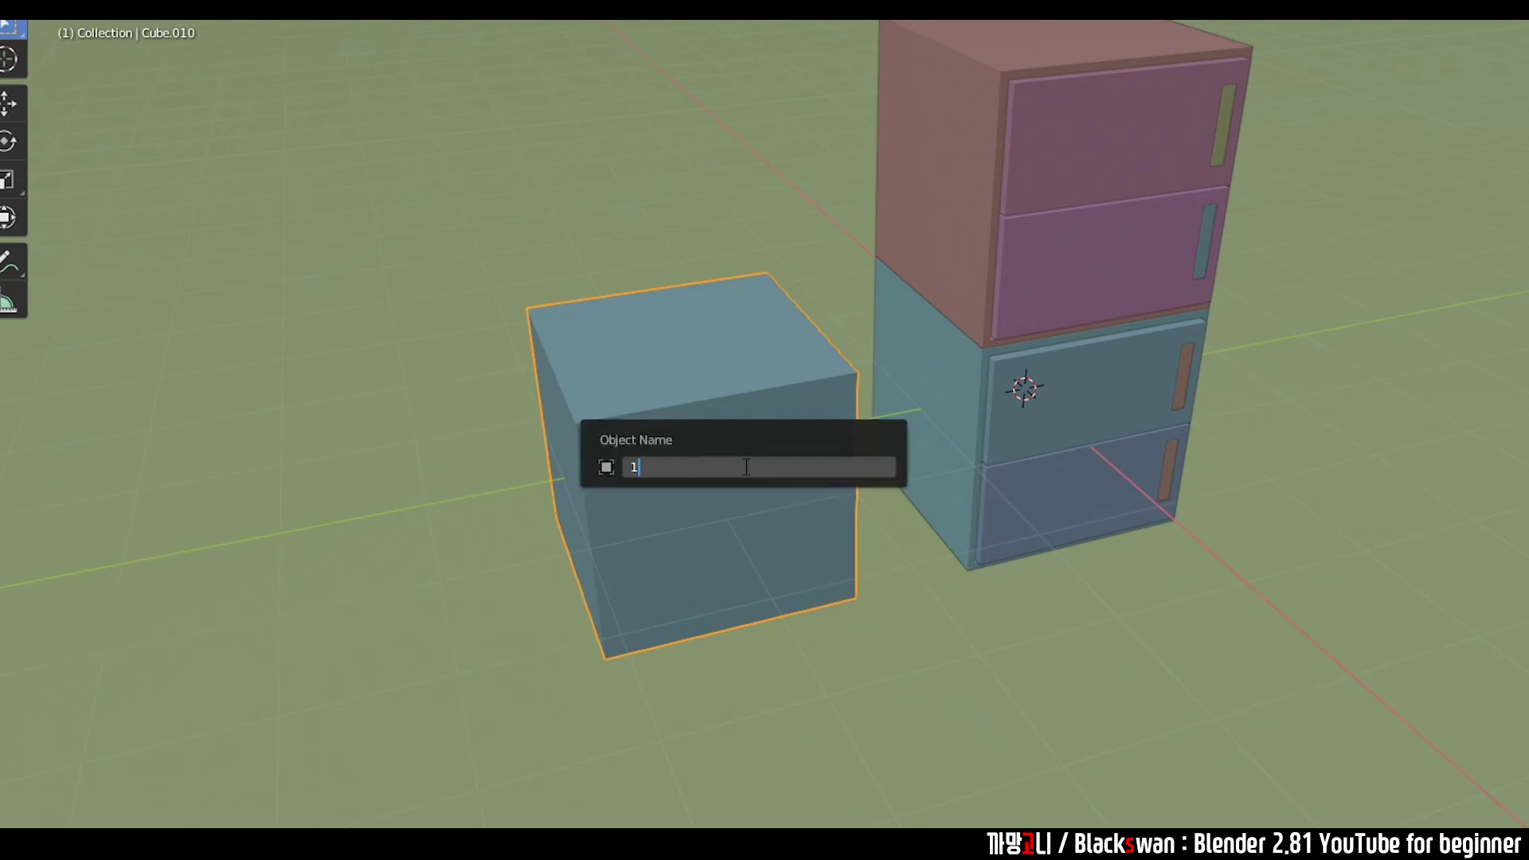
{"action": "key", "text": "Return"}
{"action": "key", "text": "shift+d"}
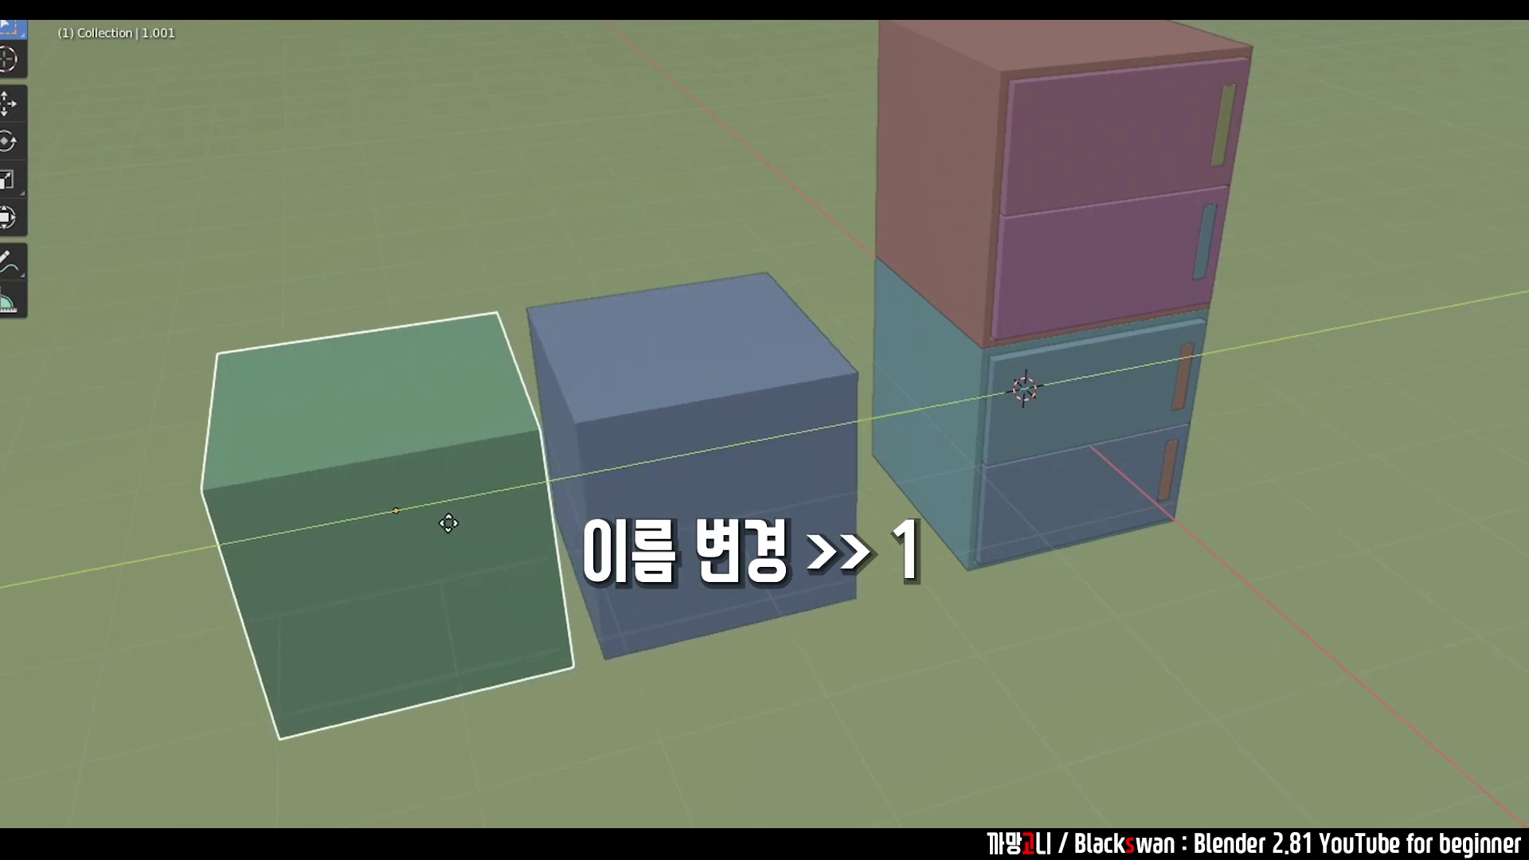
{"action": "left_click", "coordinate": [490, 505]}
{"action": "key", "text": "F2"}
{"action": "type", "text": "1"}
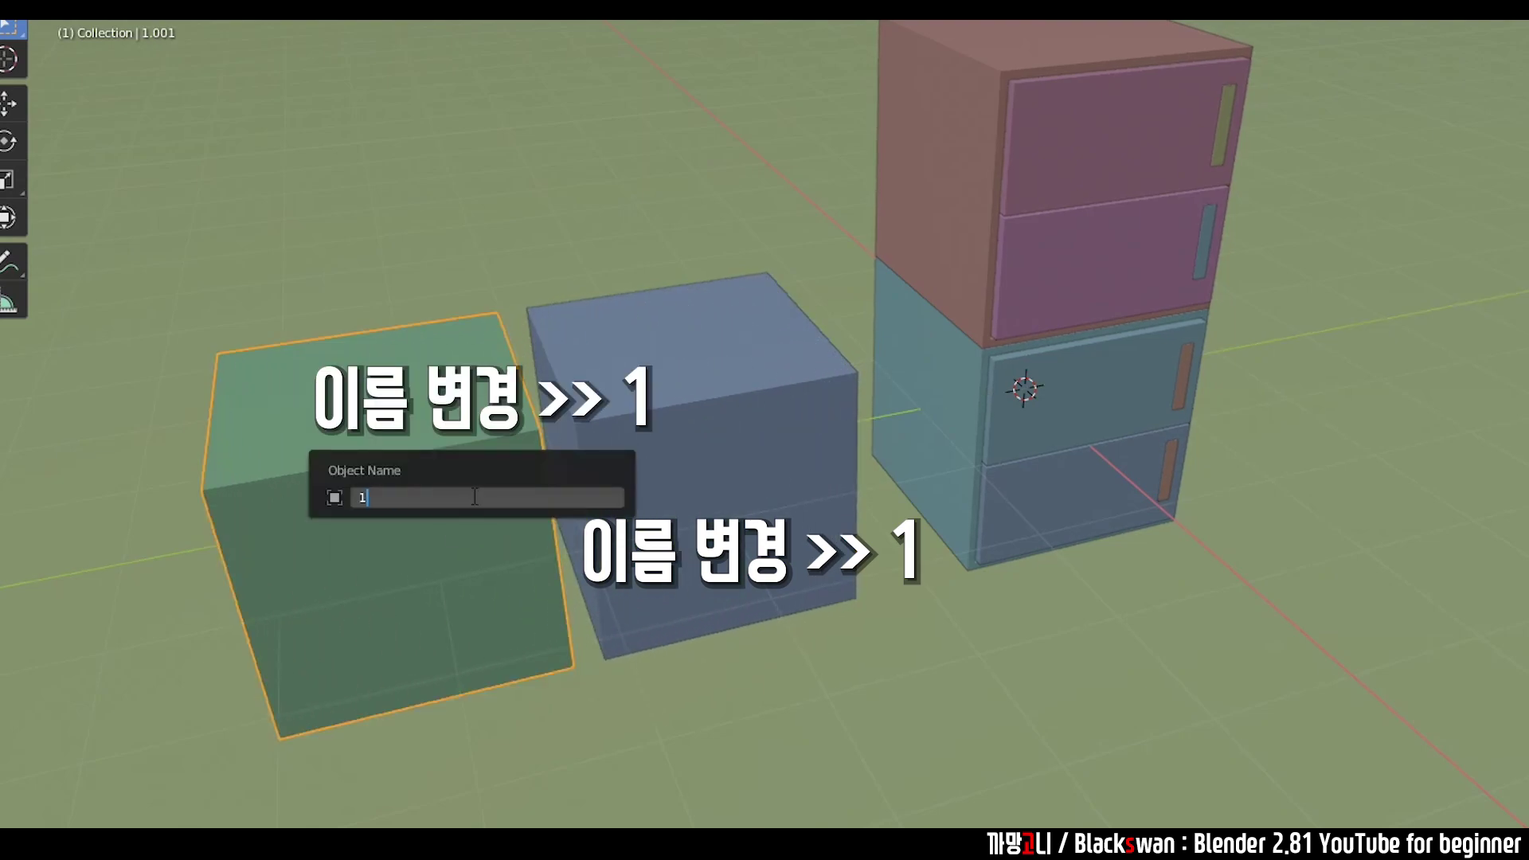
{"action": "key", "text": "Return"}
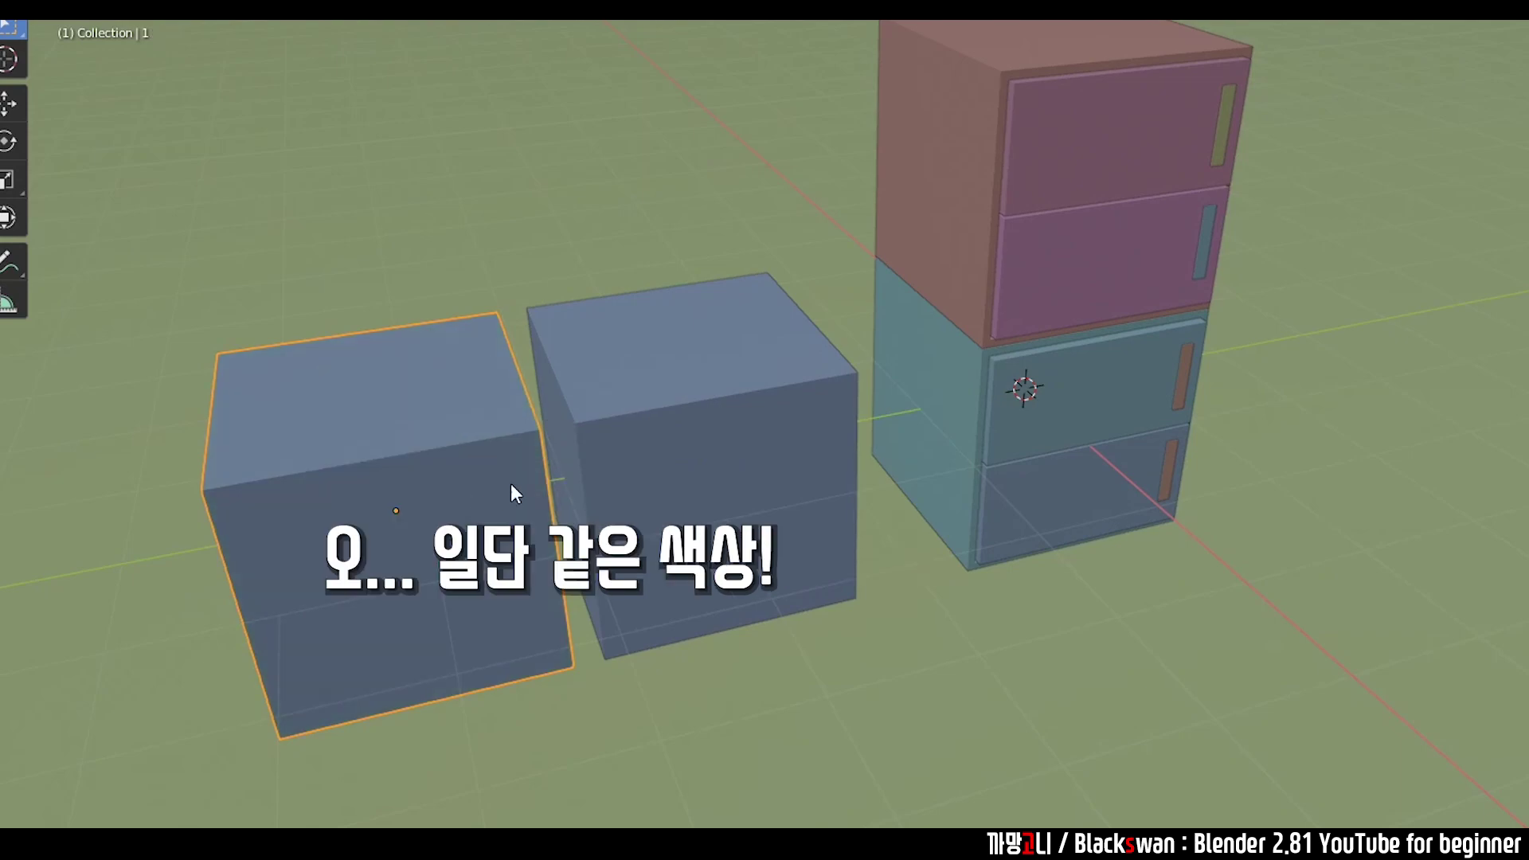
Select both bottom cubes and duplicate them on top of the originals
{"action": "left_click", "coordinate": [650, 440], "text": "shift"}
{"action": "left_click", "coordinate": [368, 465], "text": "shift"}
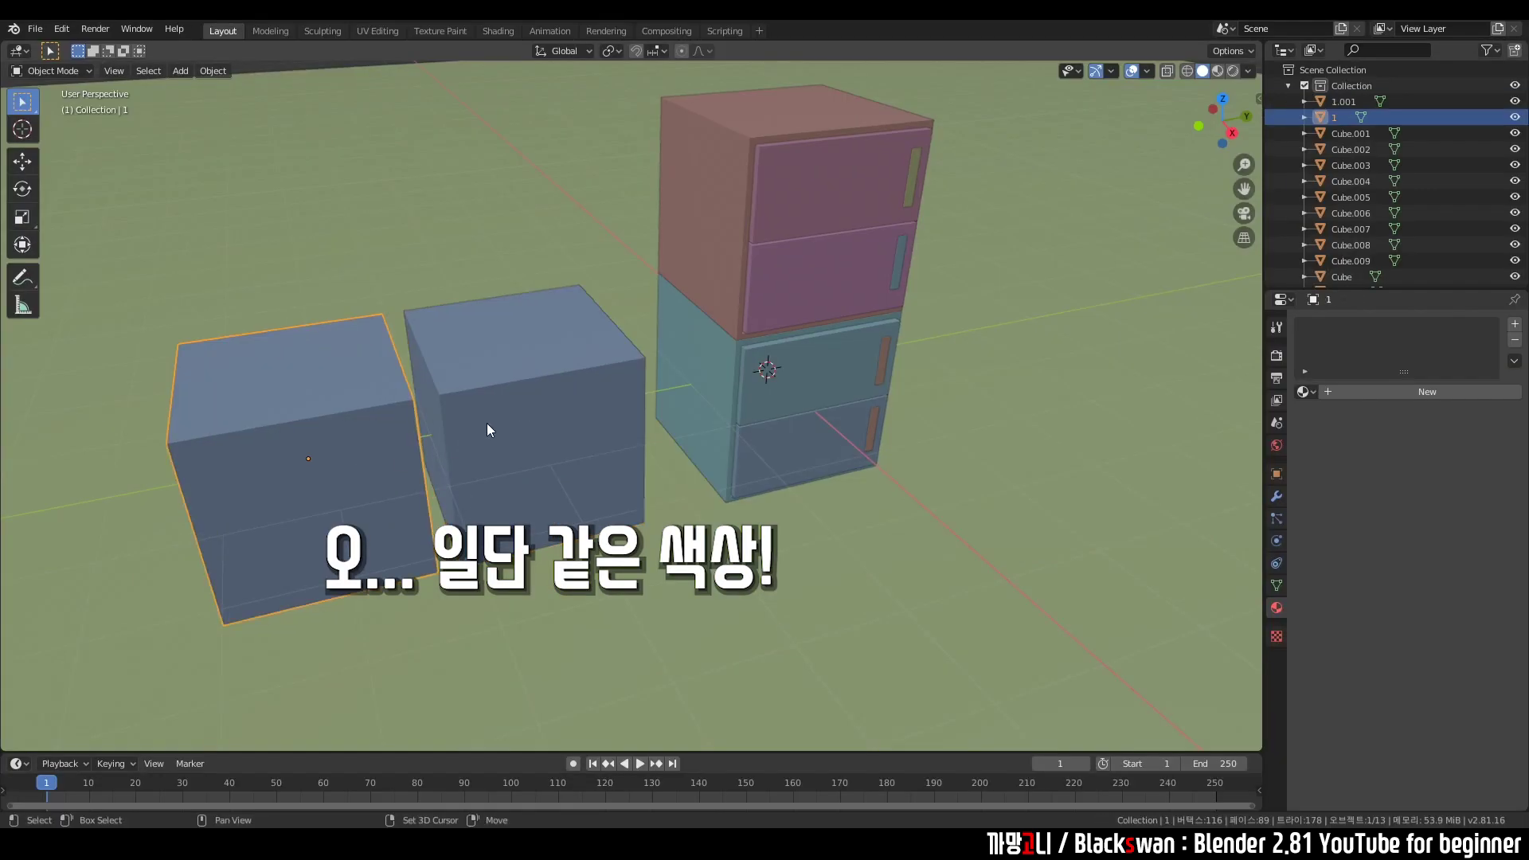
{"action": "left_click", "coordinate": [510, 446], "text": "shift"}
{"action": "key", "text": "shift+d"}
{"action": "left_click", "coordinate": [552, 470]}
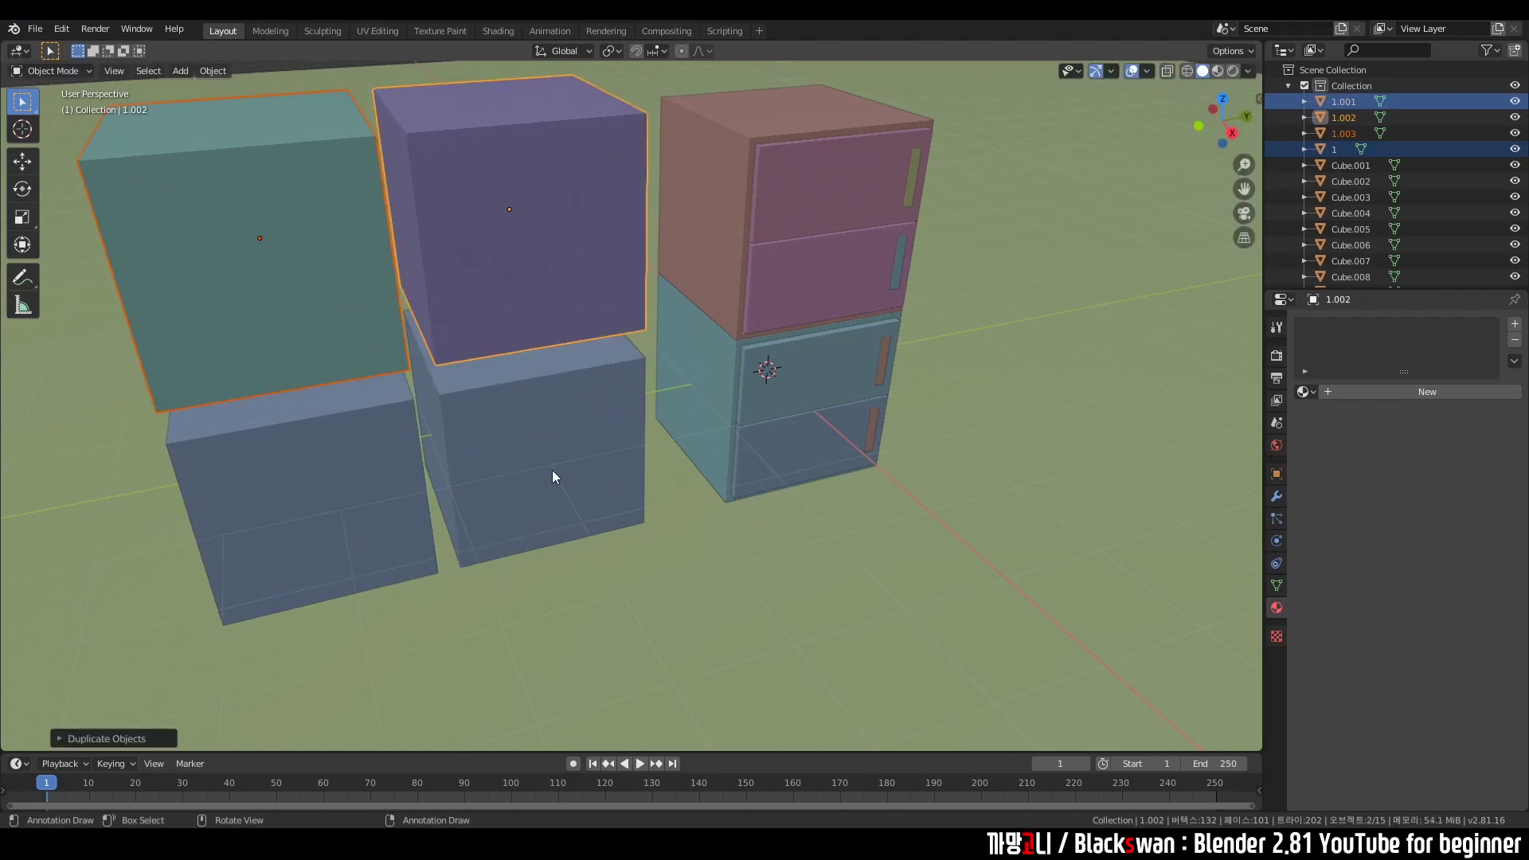
Rename both upper copies to 2
{"action": "left_click", "coordinate": [545, 293]}
{"action": "key", "text": "F2"}
{"action": "type", "text": "2"}
{"action": "key", "text": "Return"}
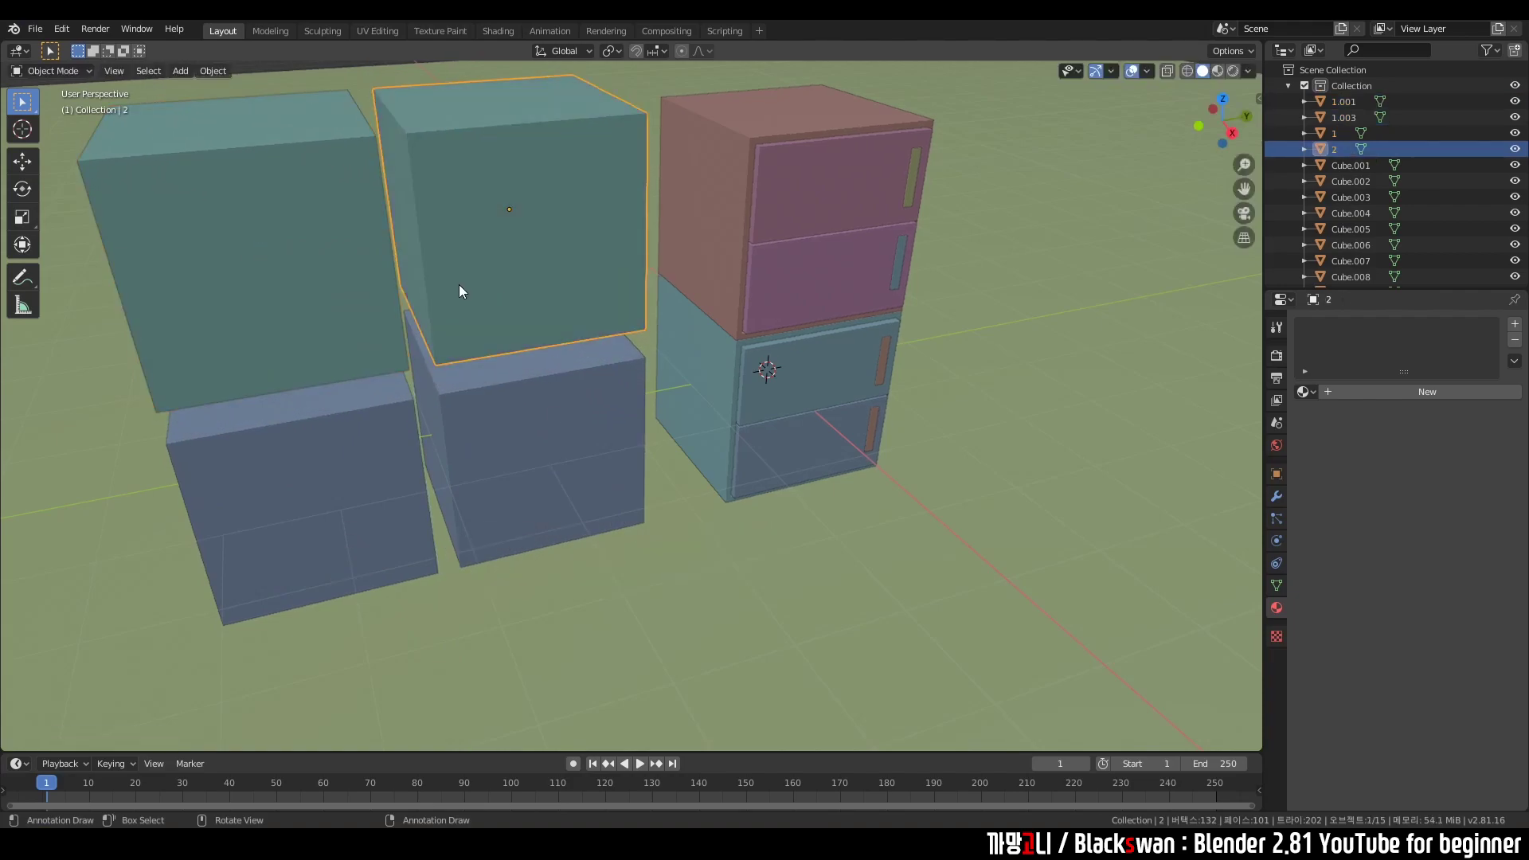
{"action": "left_click", "coordinate": [381, 279]}
{"action": "key", "text": "F2"}
{"action": "type", "text": "2"}
{"action": "key", "text": "Return"}
{"action": "key", "text": "F2"}
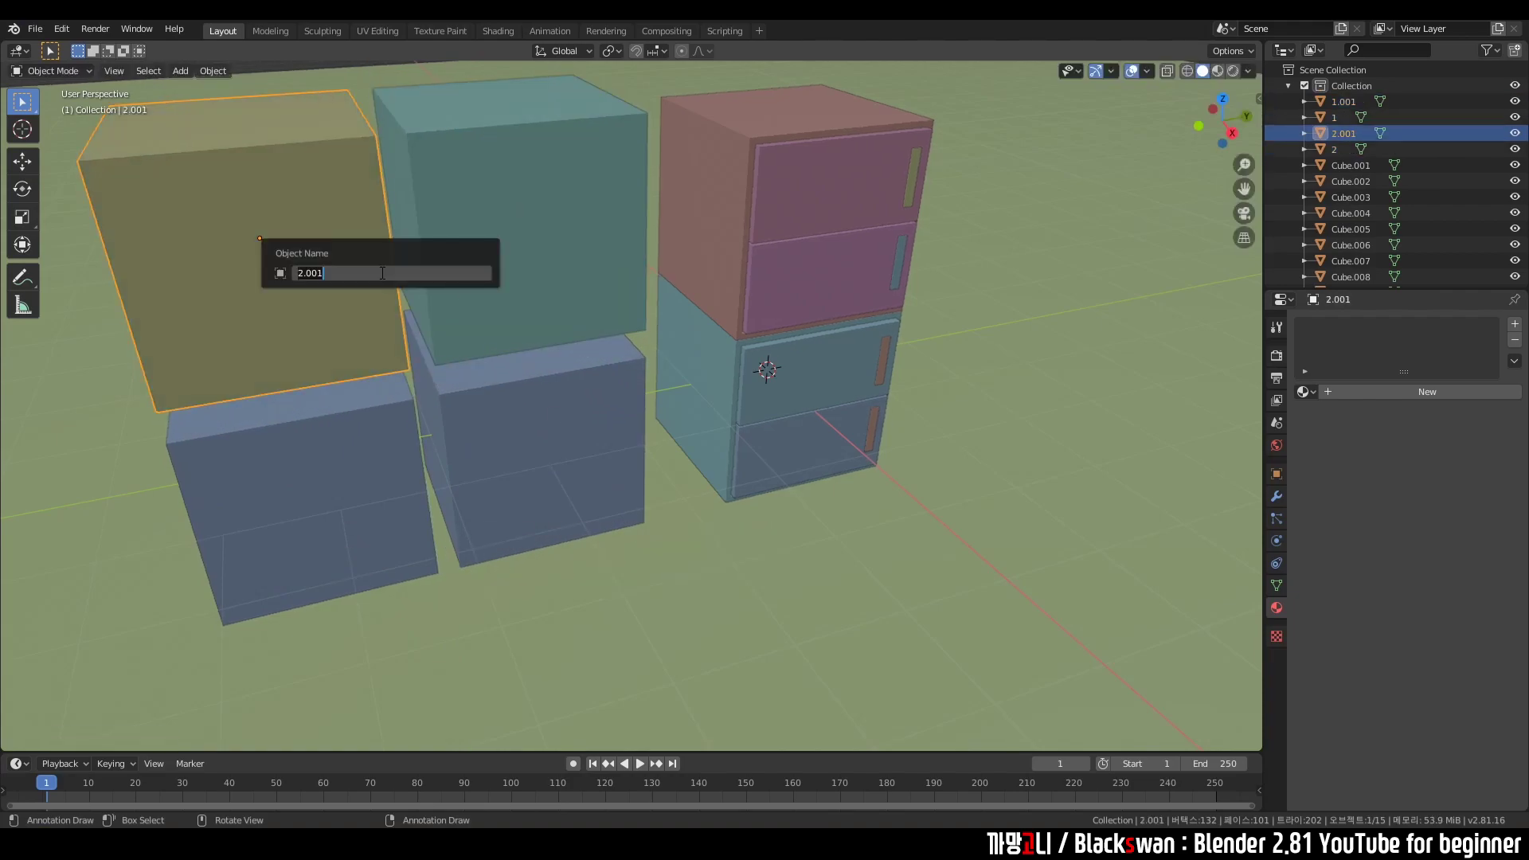
{"action": "type", "text": "2"}
{"action": "key", "text": "Return"}
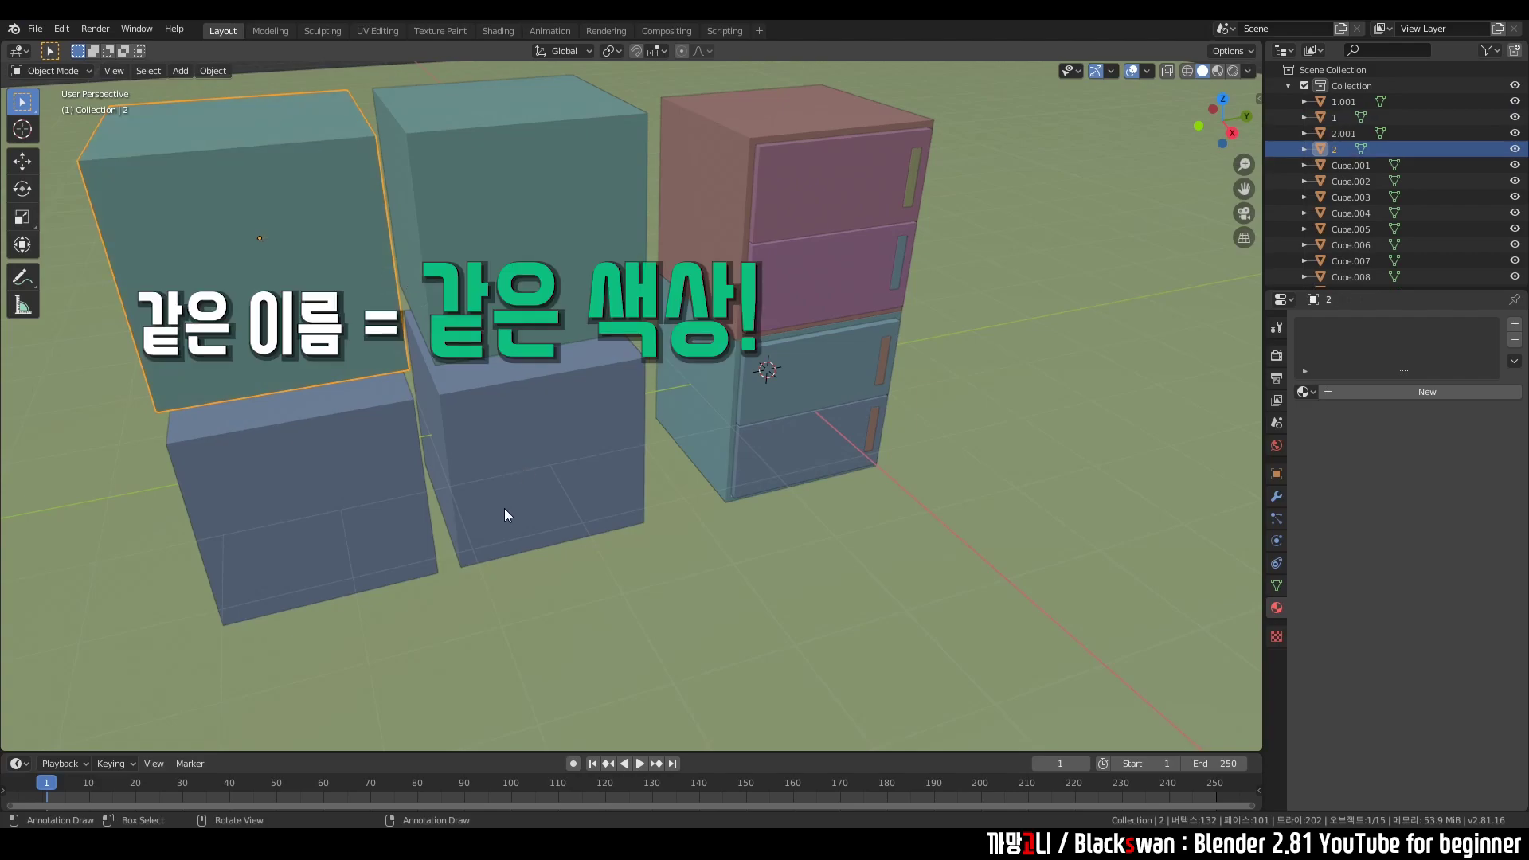
Rename the top-middle cube to blender
{"action": "left_click", "coordinate": [588, 283]}
{"action": "key", "text": "F2"}
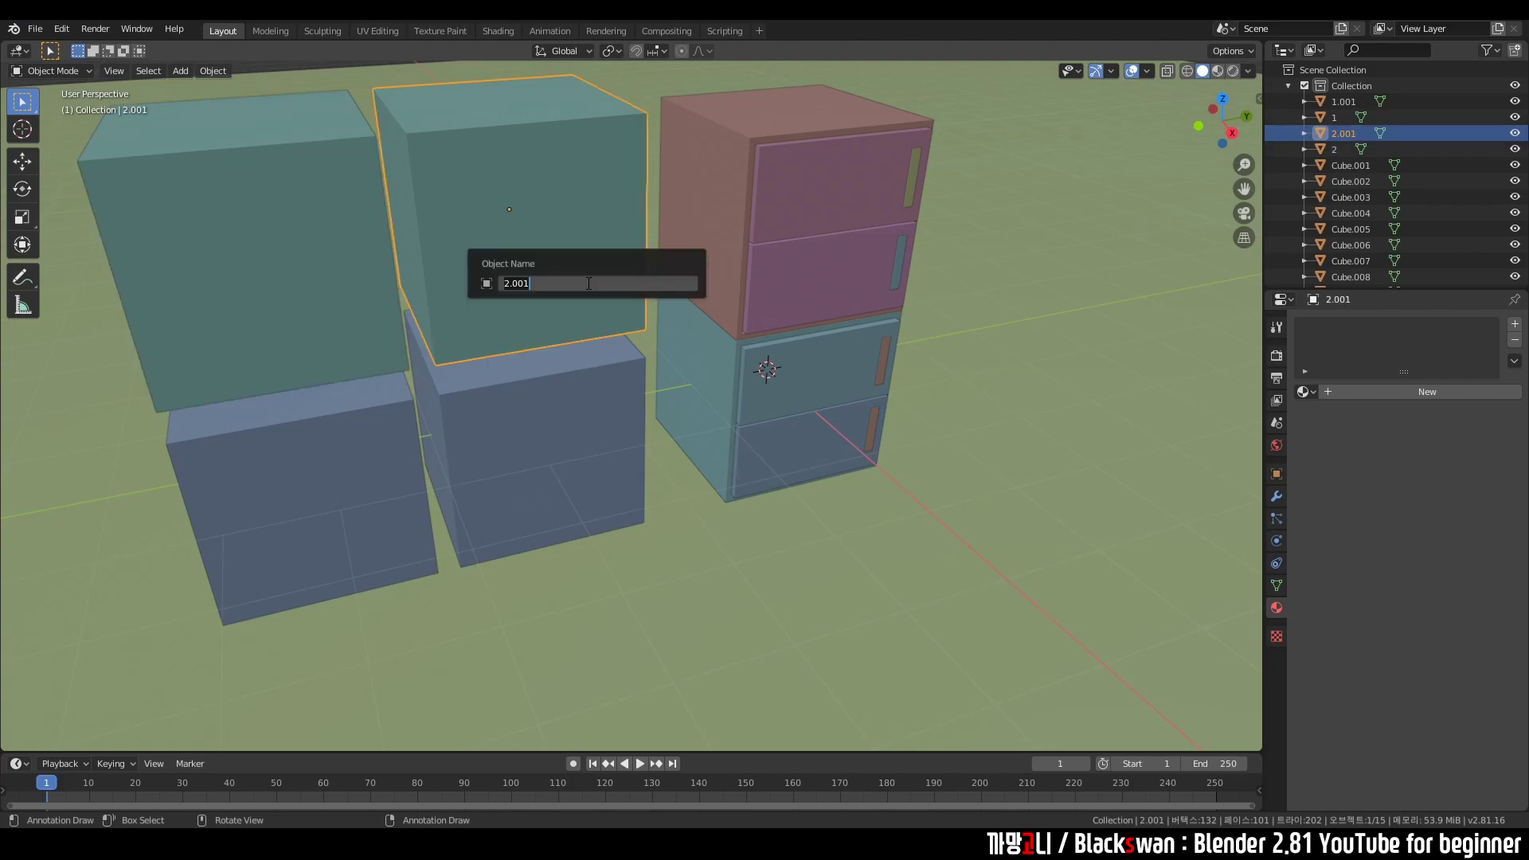
{"action": "type", "text": "blender"}
{"action": "key", "text": "Return"}
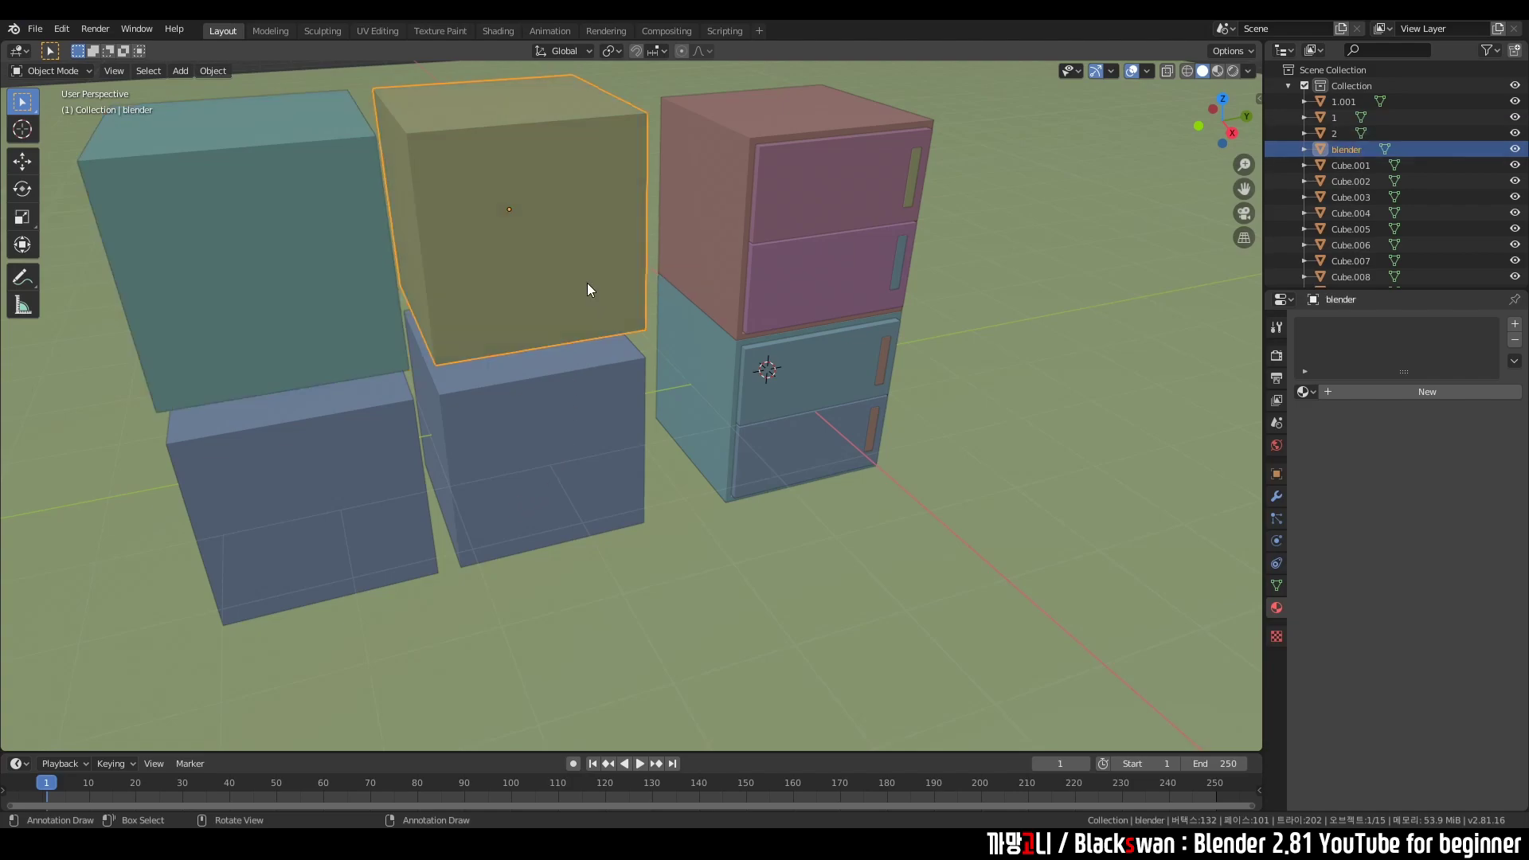
Rename the top-left cube to blender, then select each top cube to compare them
{"action": "left_click", "coordinate": [315, 279]}
{"action": "key", "text": "F2"}
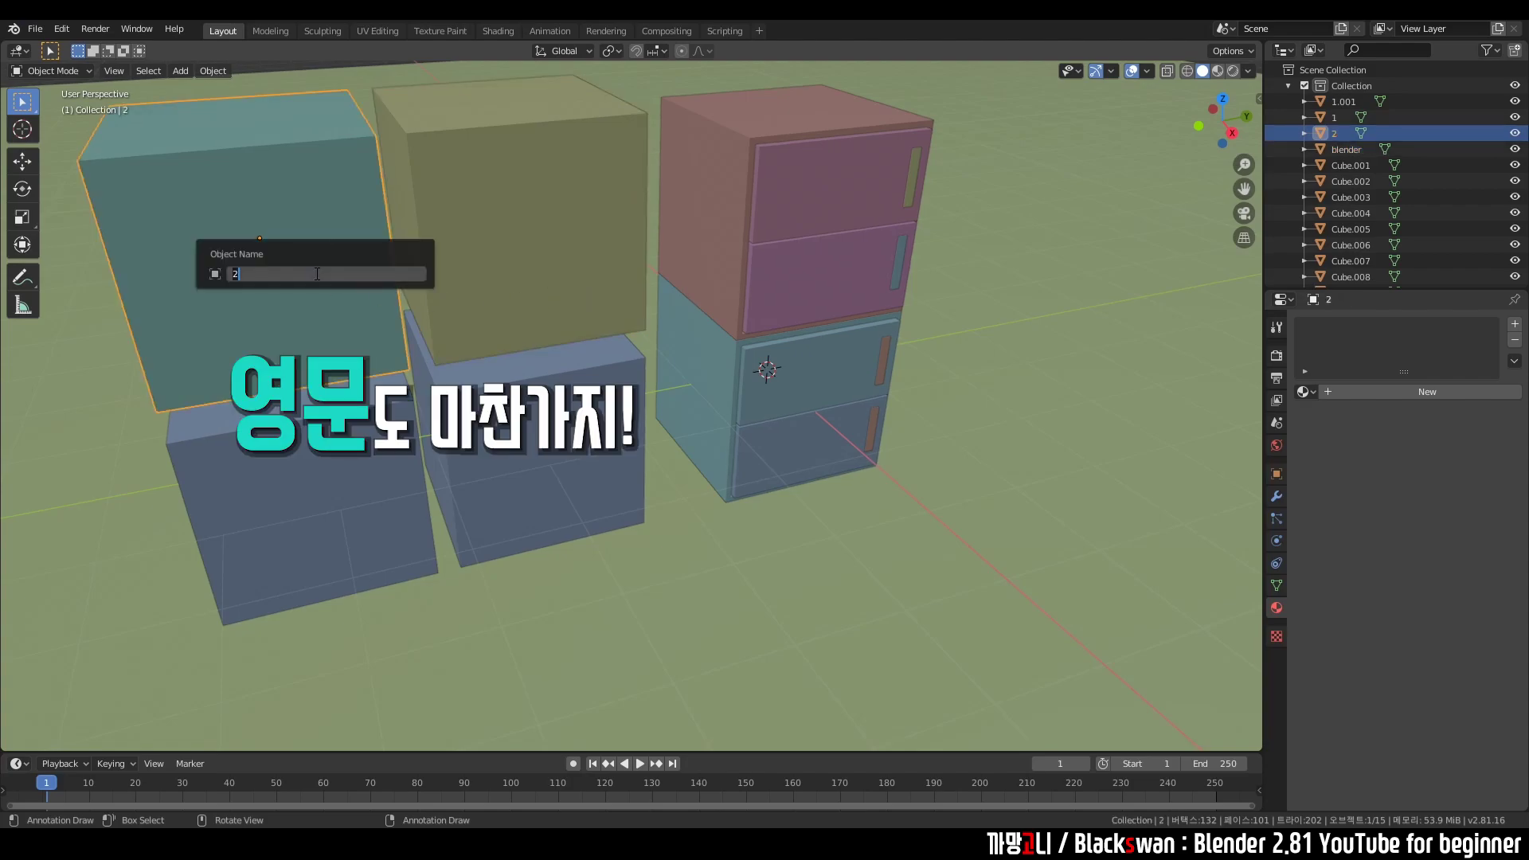
{"action": "type", "text": "ble"}
{"action": "key", "text": "BackSpace"}
{"action": "key", "text": "BackSpace"}
{"action": "key", "text": "BackSpace"}
{"action": "type", "text": "ble"}
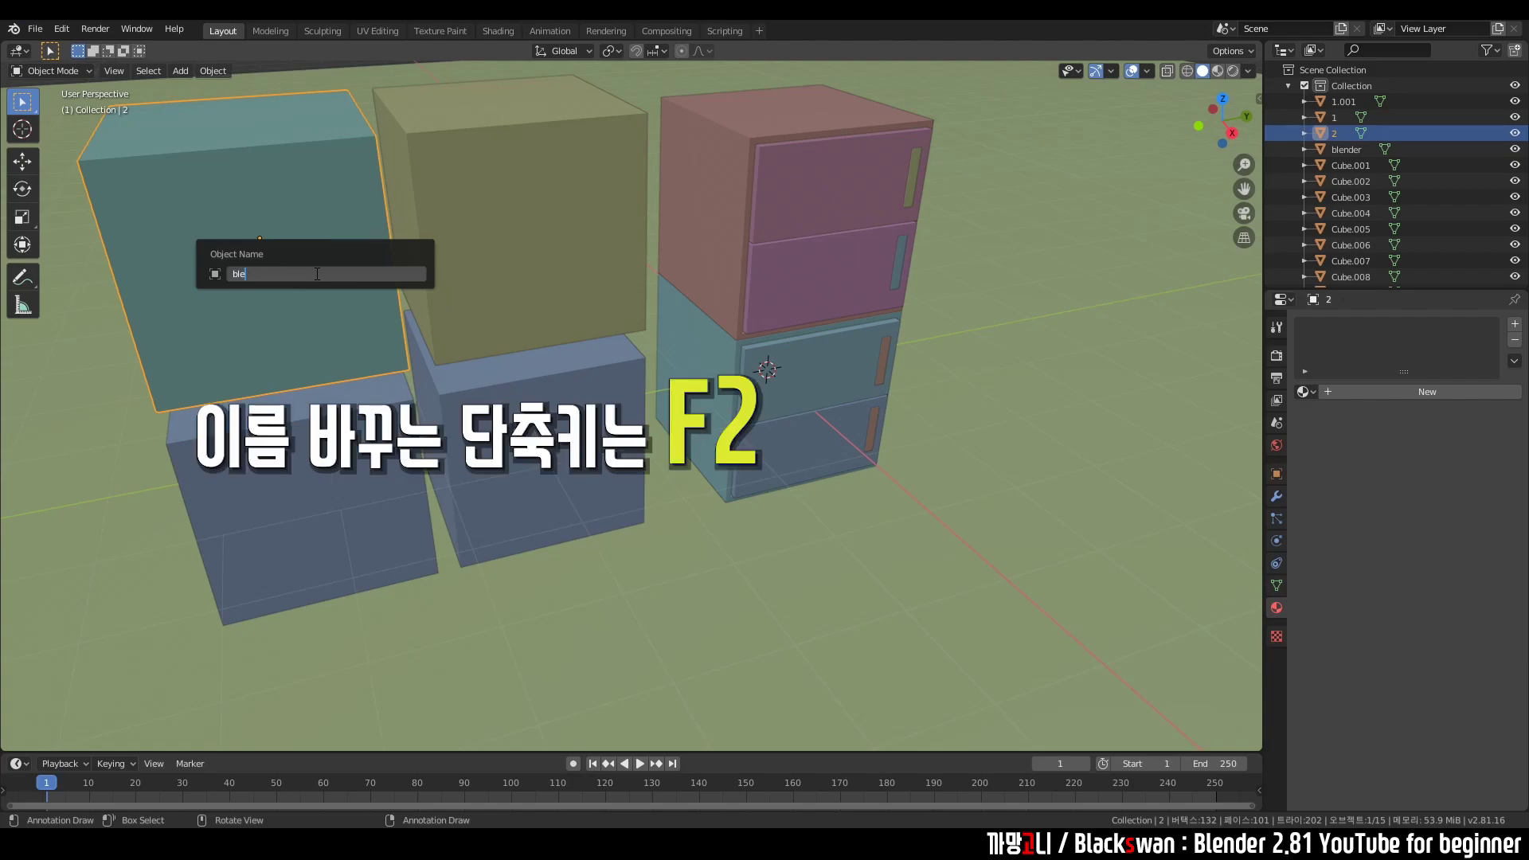
{"action": "type", "text": "nder"}
{"action": "key", "text": "Return"}
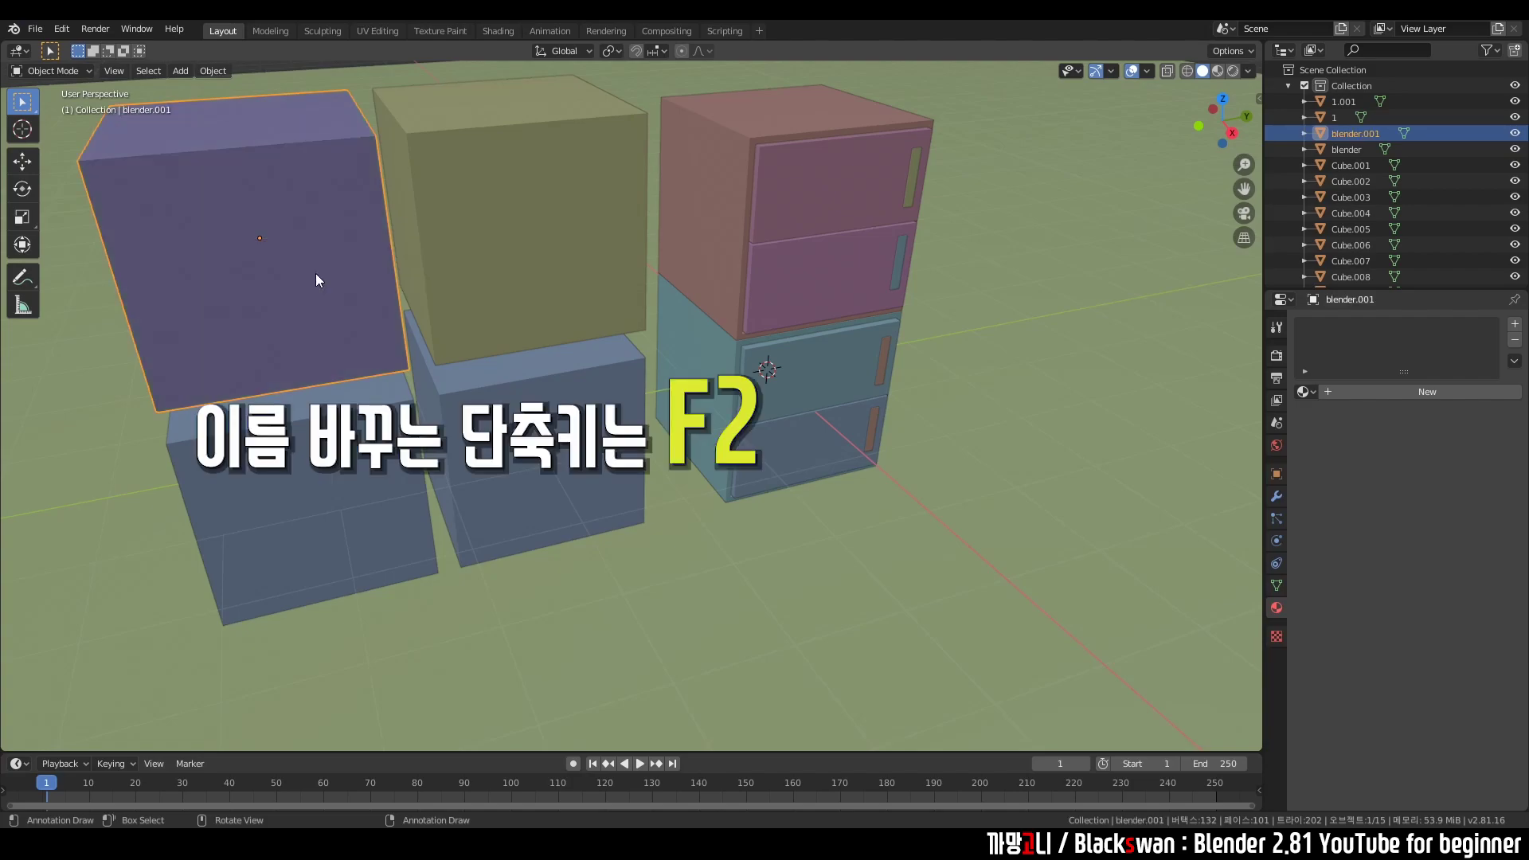
{"action": "key", "text": "F2"}
{"action": "type", "text": "ble"}
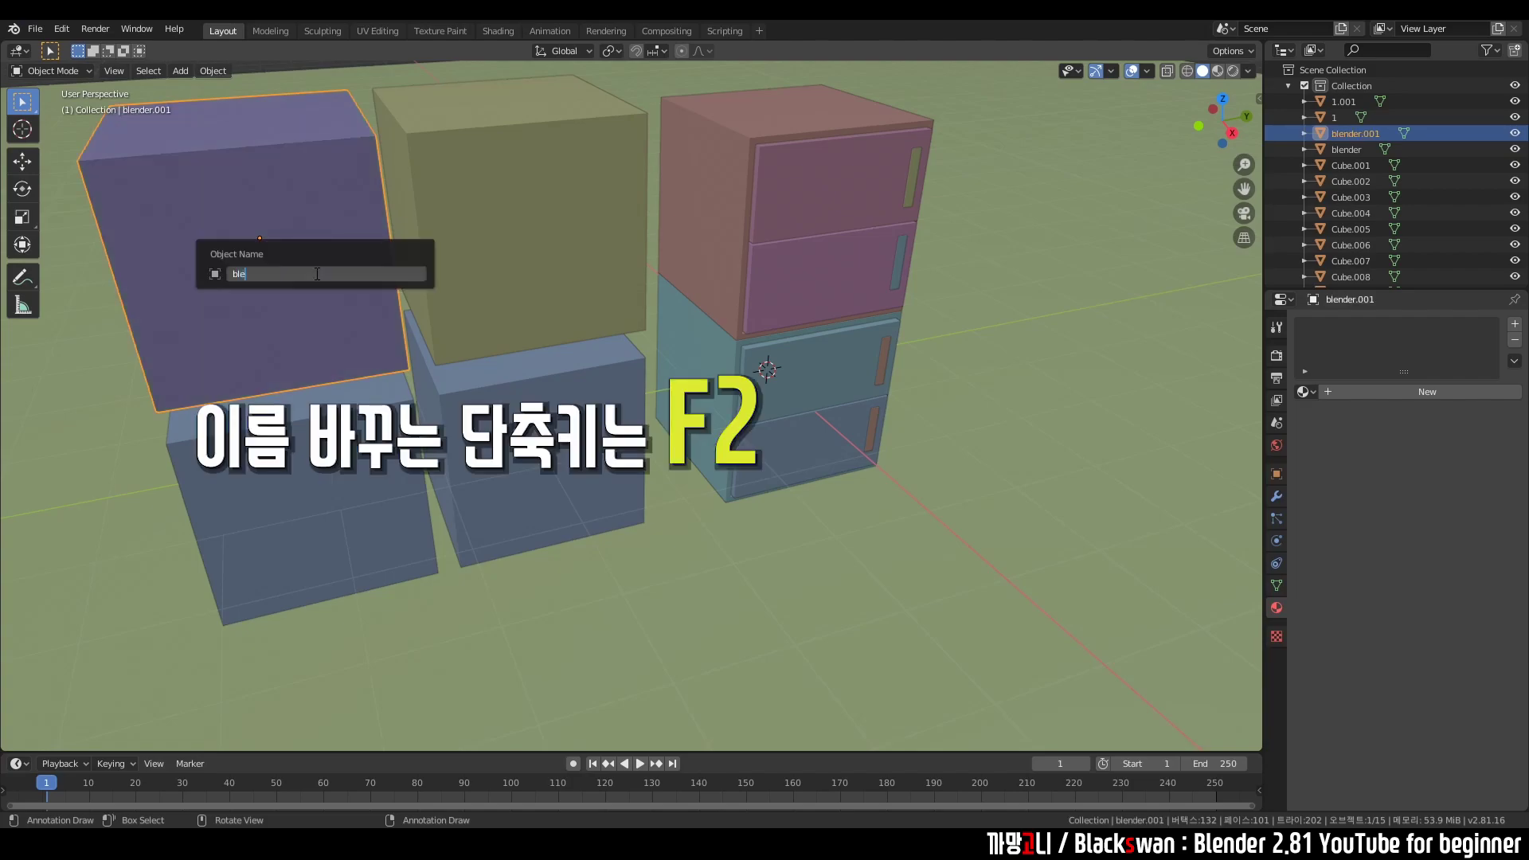
{"action": "type", "text": "nder"}
{"action": "key", "text": "Return"}
{"action": "left_click", "coordinate": [490, 258]}
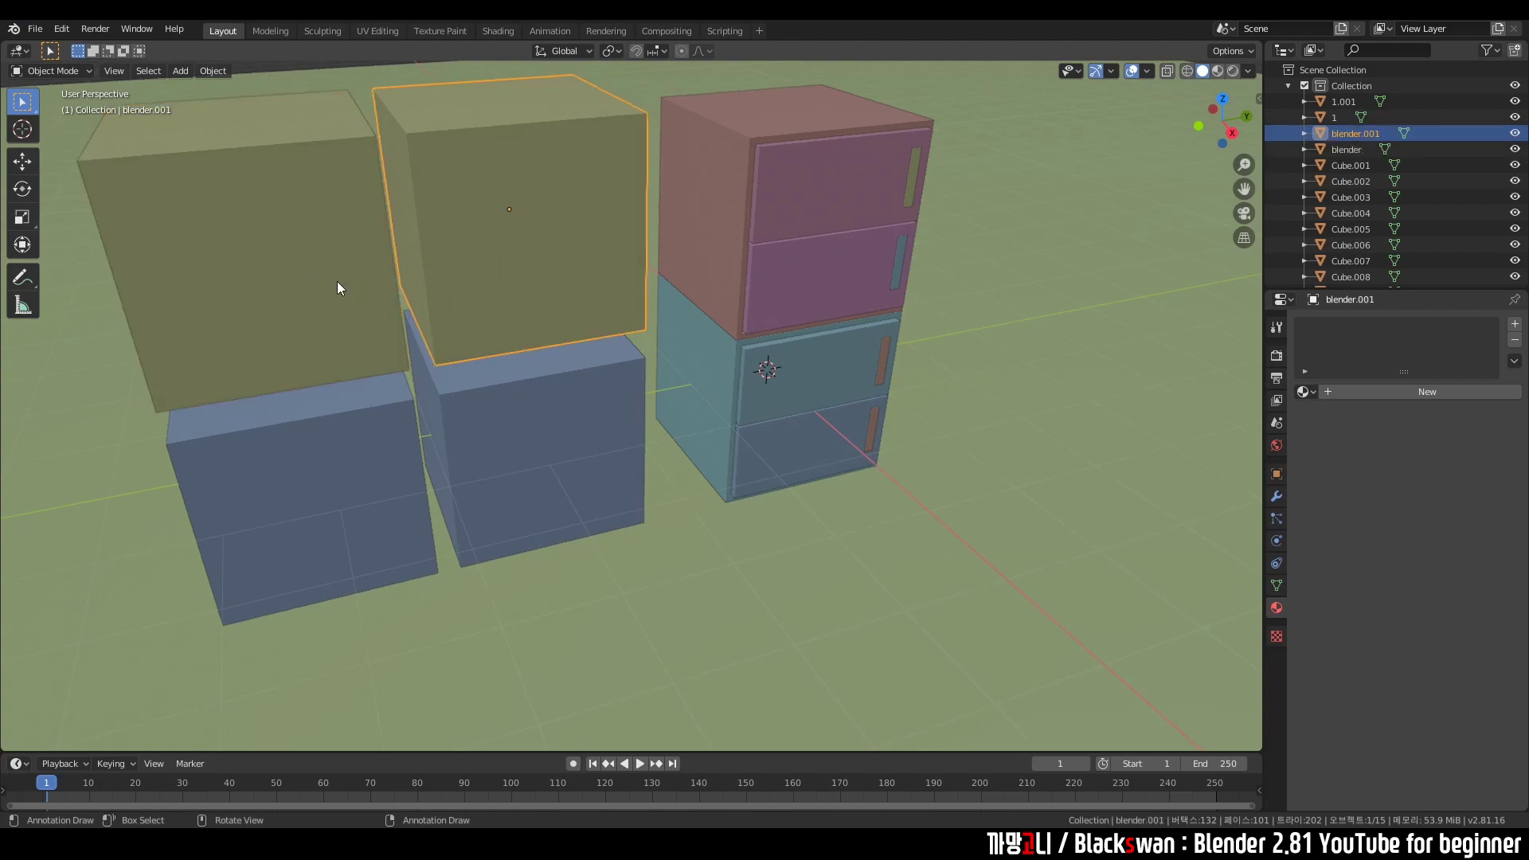
{"action": "left_click", "coordinate": [337, 280]}
{"action": "left_click", "coordinate": [486, 234]}
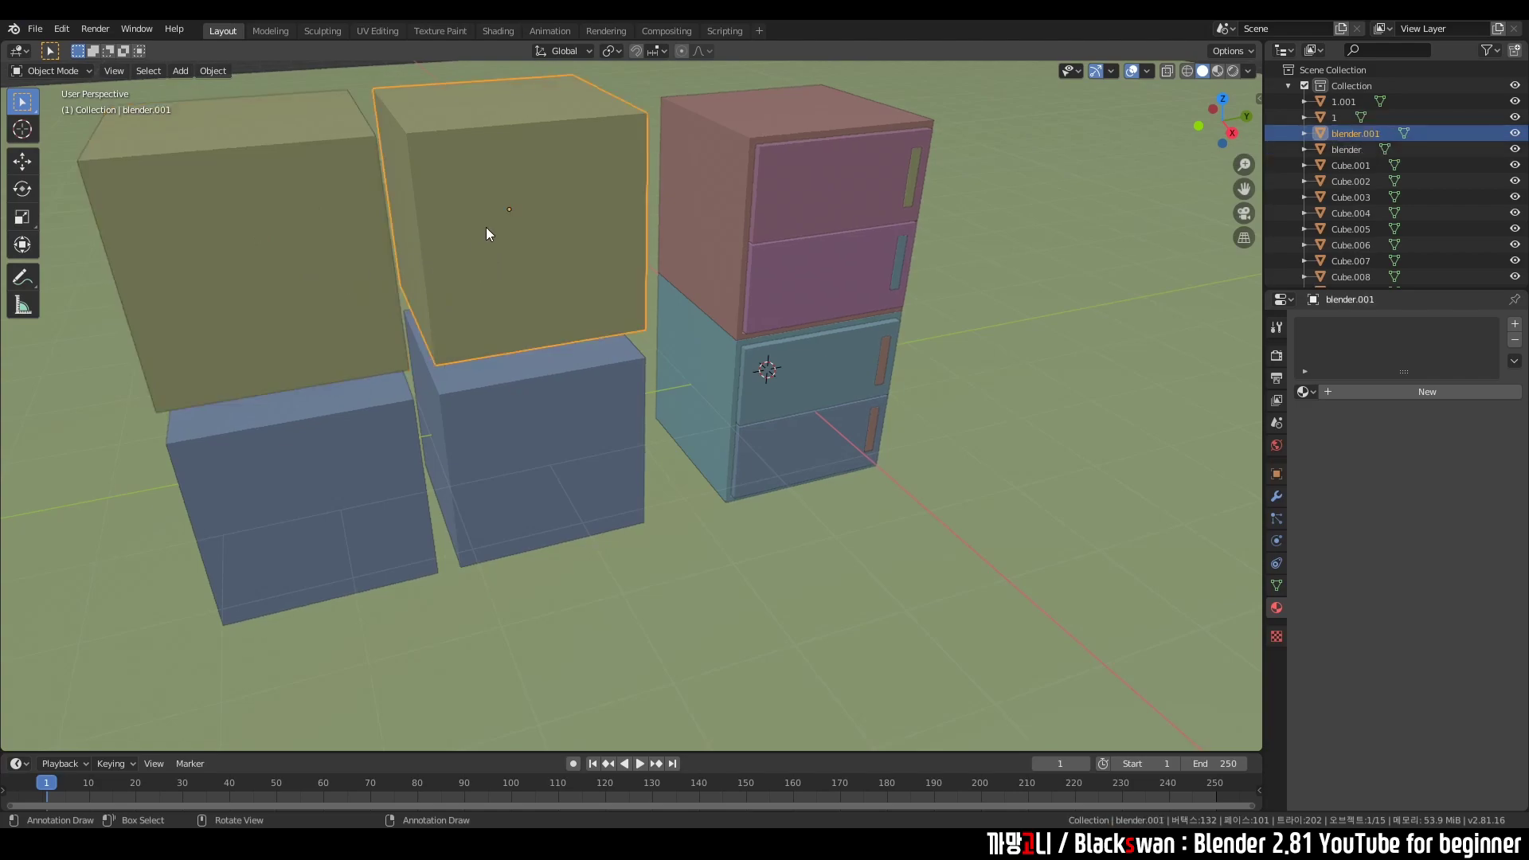